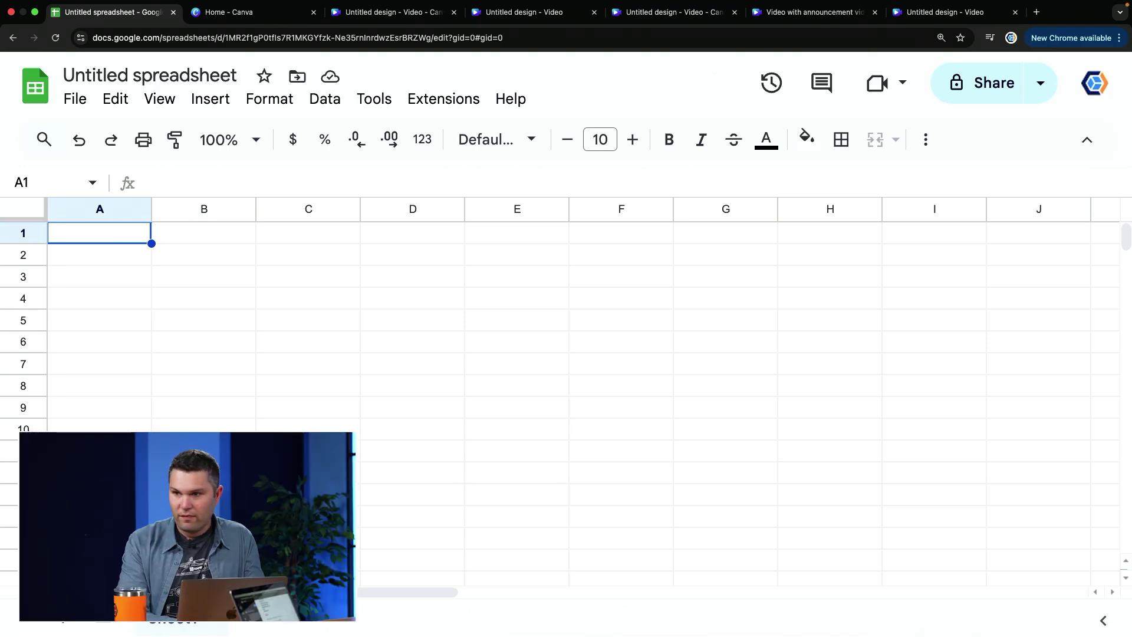
# Enter the countdown start values 5:00 in cell A1 and 4:59 in cell A2
pyautogui.write('5:00')
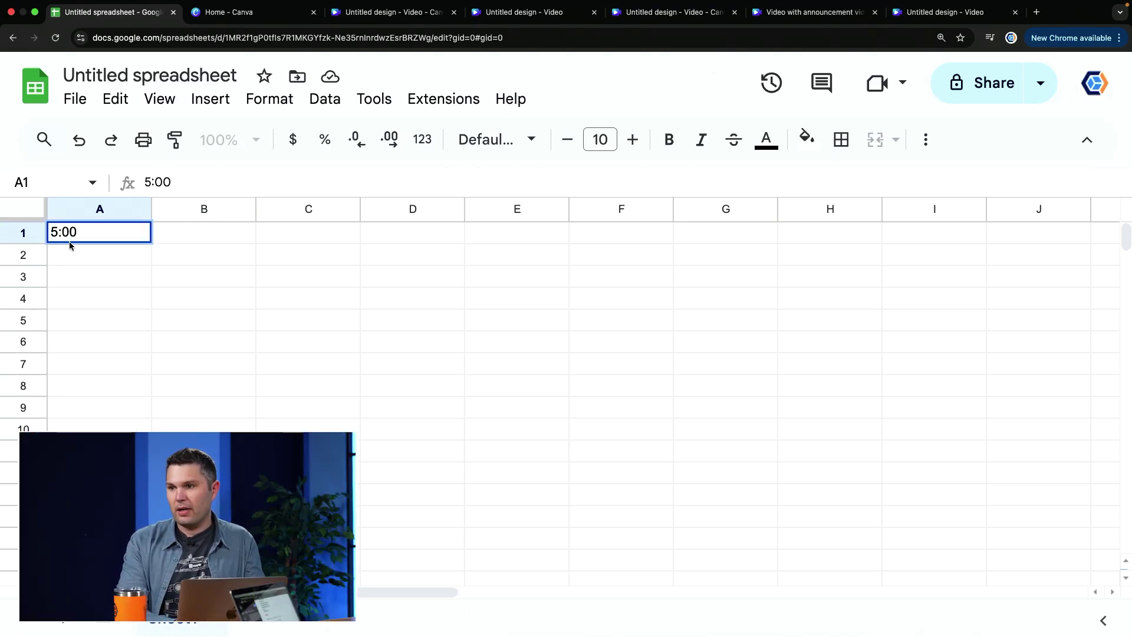
pyautogui.click(65, 313)
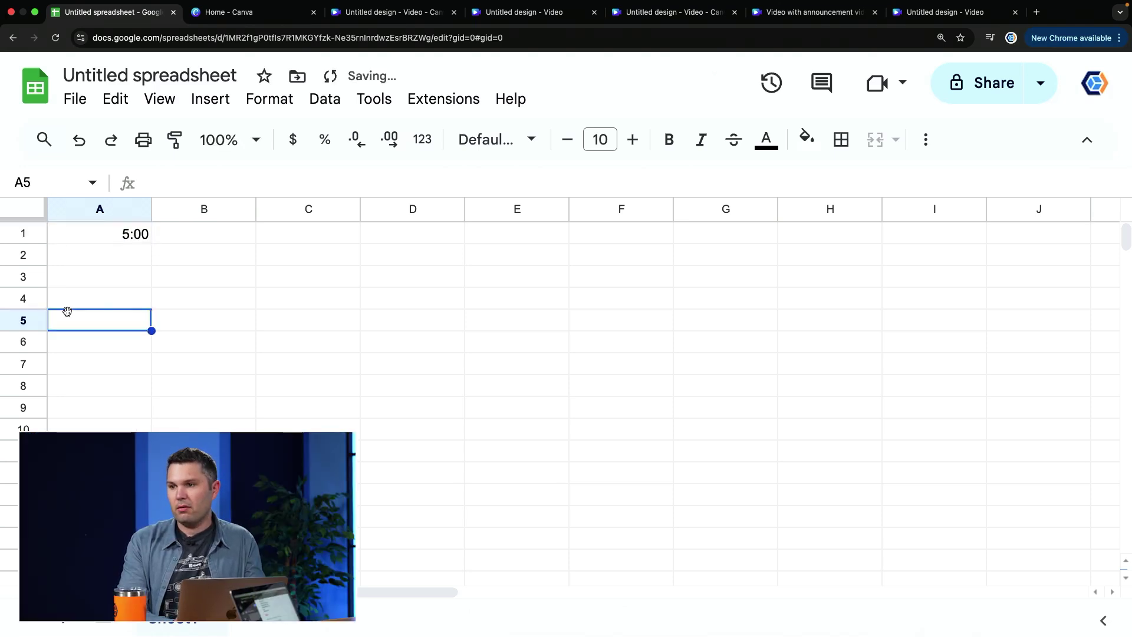
pyautogui.click(129, 261)
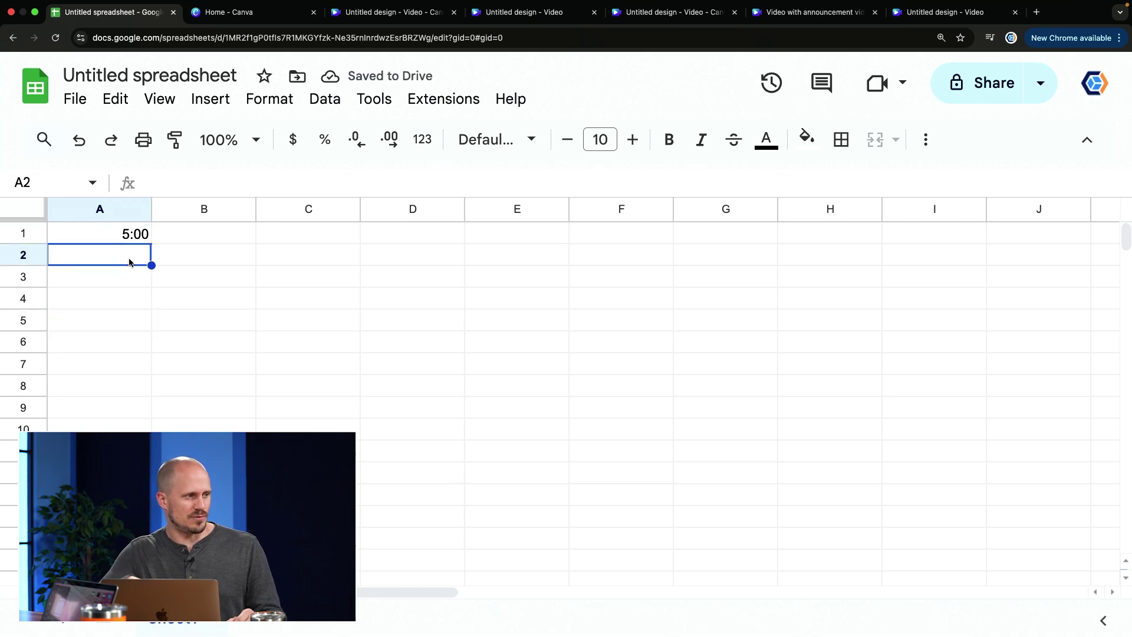
pyautogui.write('4:59')
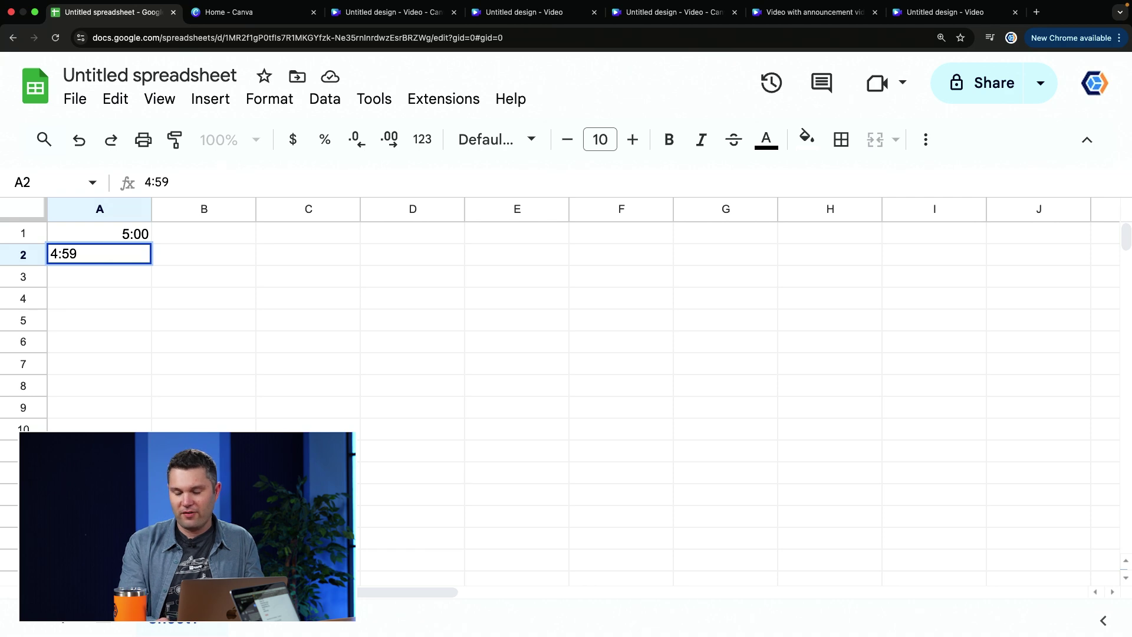
pyautogui.press('Return')
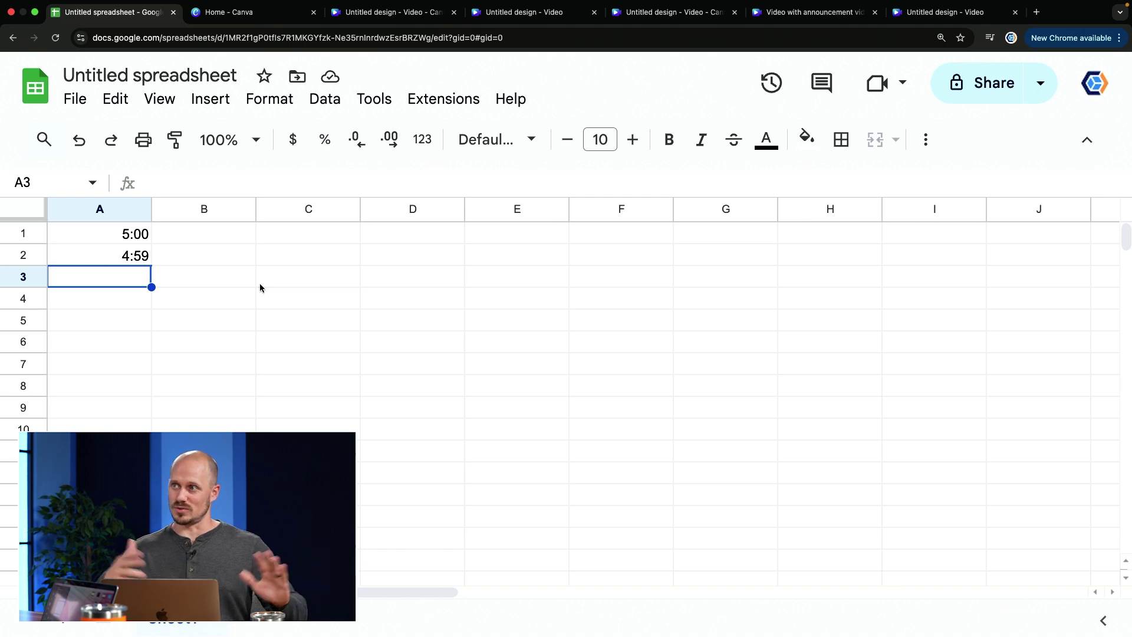
# Extend the countdown series from A1:A2 down column A to 0:01 in cell A300
pyautogui.click(125, 234)
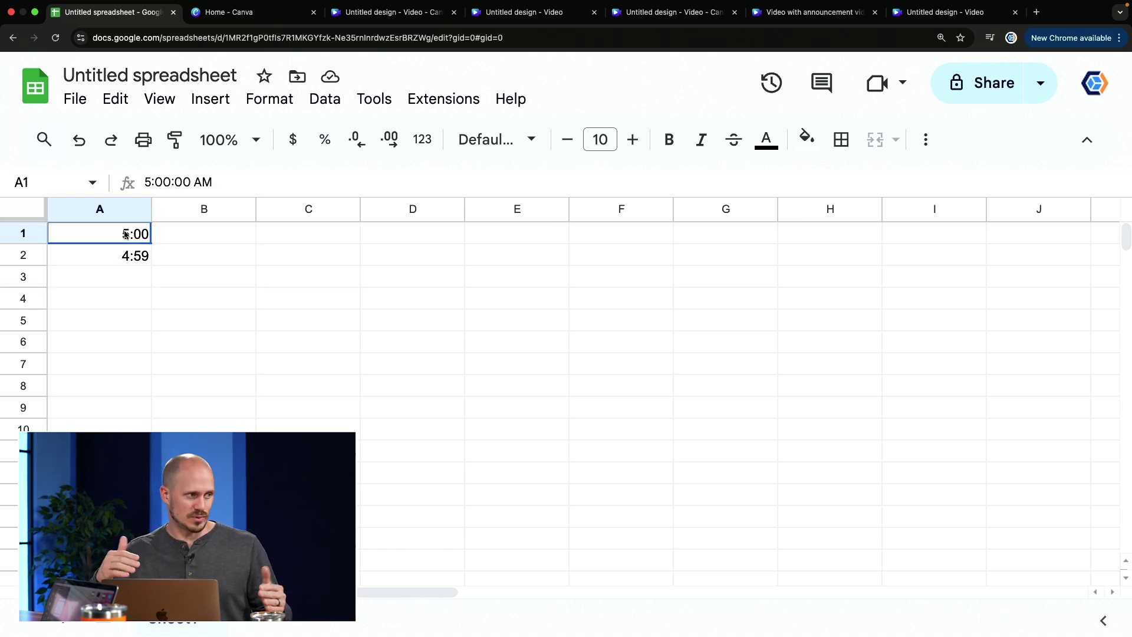
pyautogui.keyDown('shift'); pyautogui.click(128, 254); pyautogui.keyUp('shift')
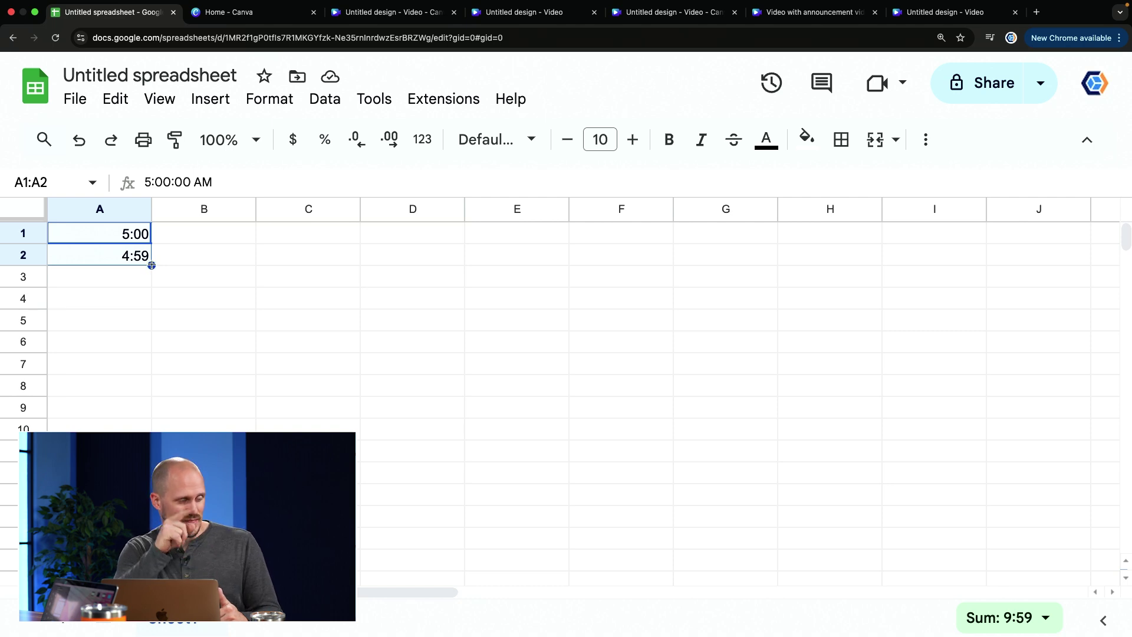
pyautogui.moveTo(152, 265); pyautogui.dragTo(100, 289)
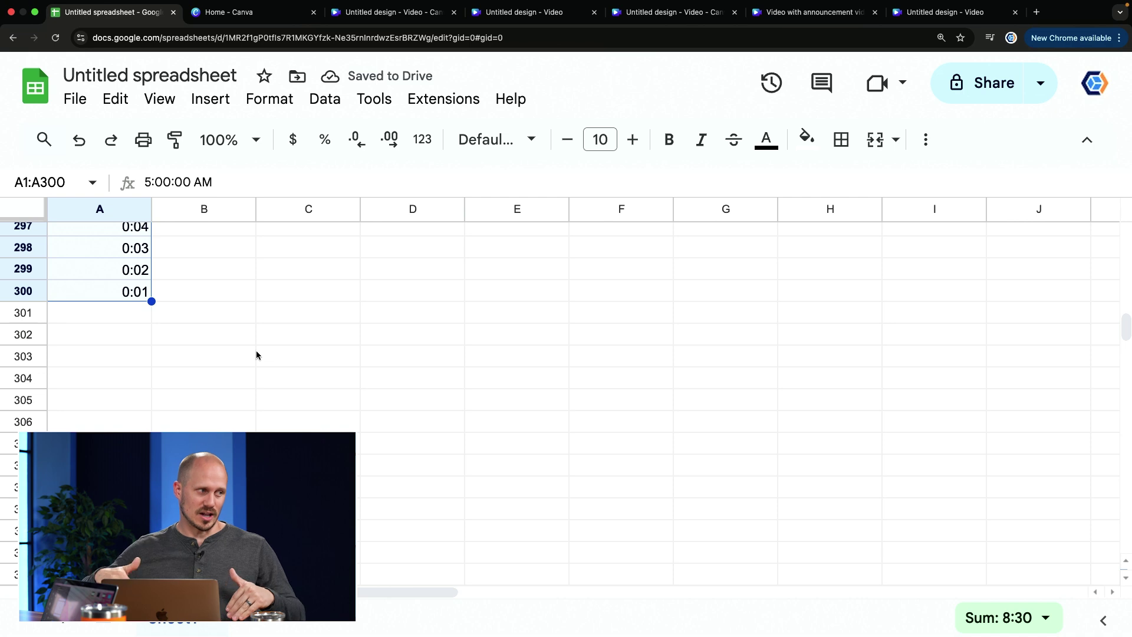
pyautogui.scroll(20, 197, 301)
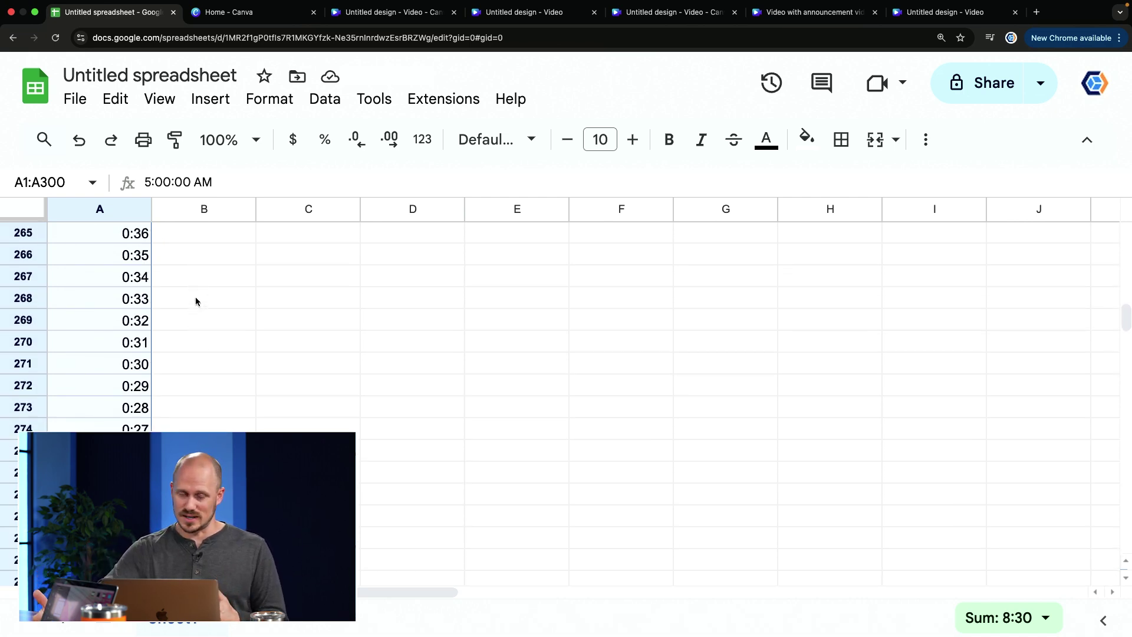
pyautogui.scroll(20, 196, 301)
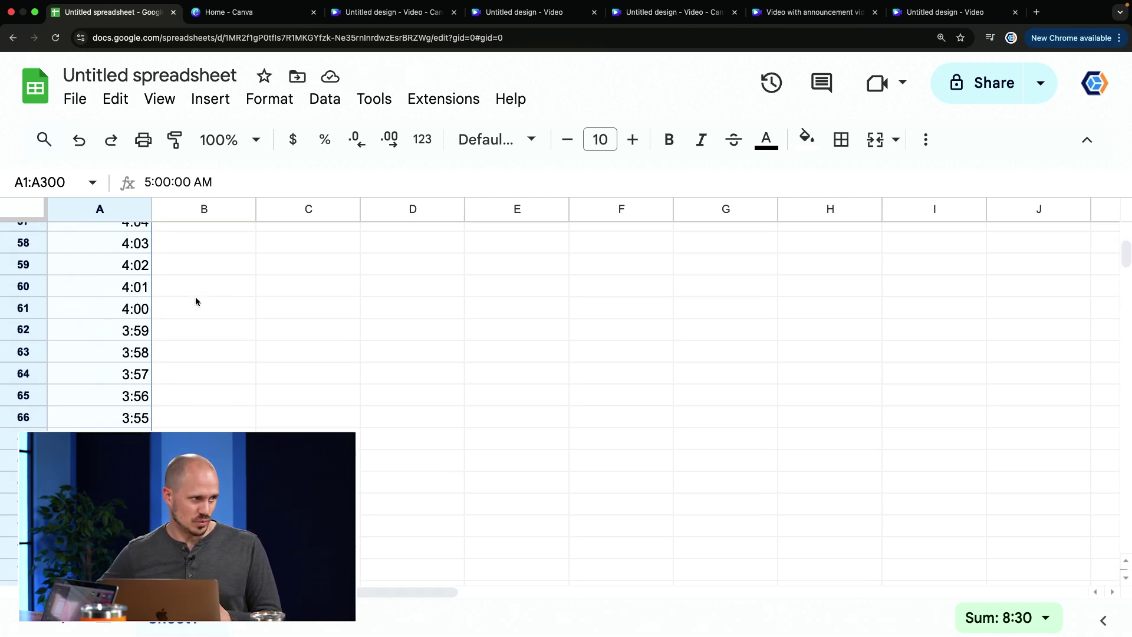
pyautogui.click(224, 315)
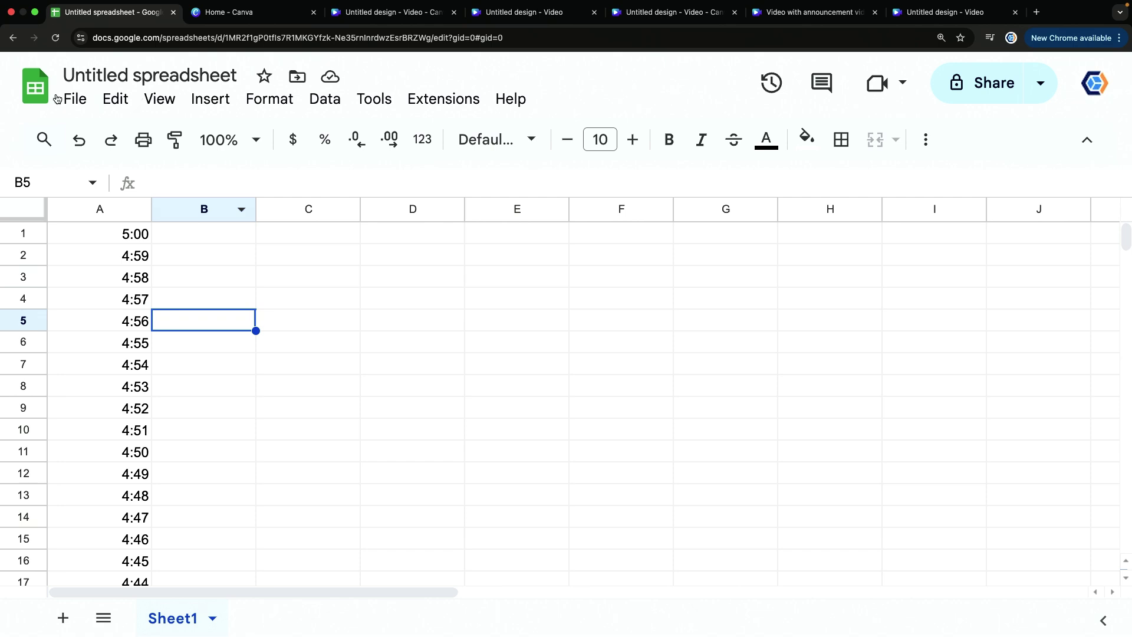
# Download the countdown sheet as a Comma Separated Values (.csv) file
pyautogui.click(70, 101)
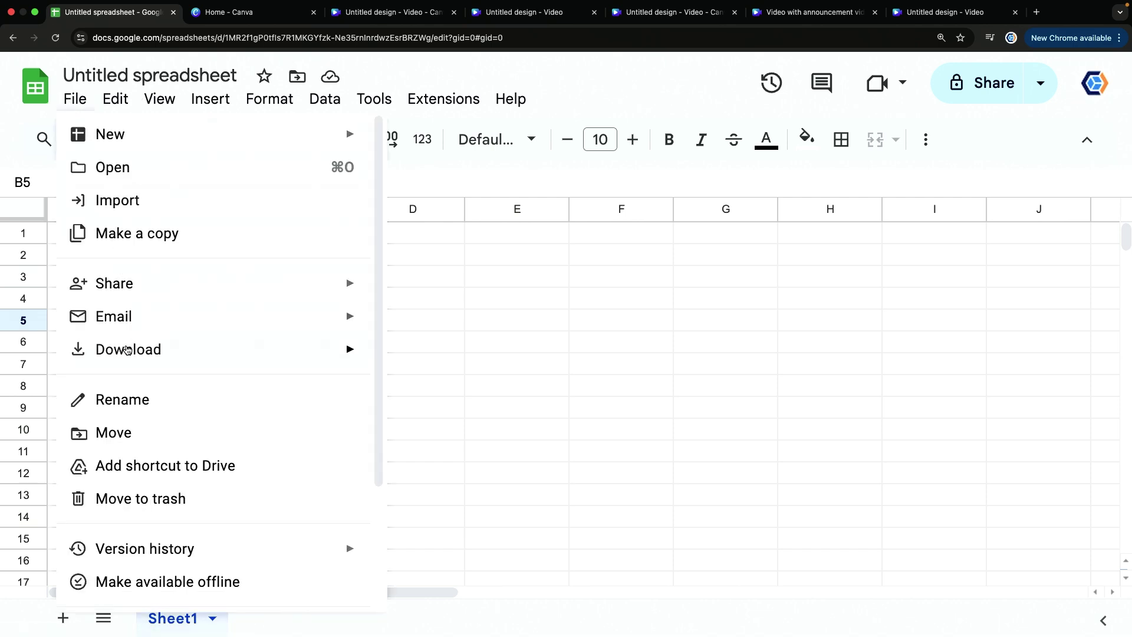
pyautogui.moveTo(127, 350)
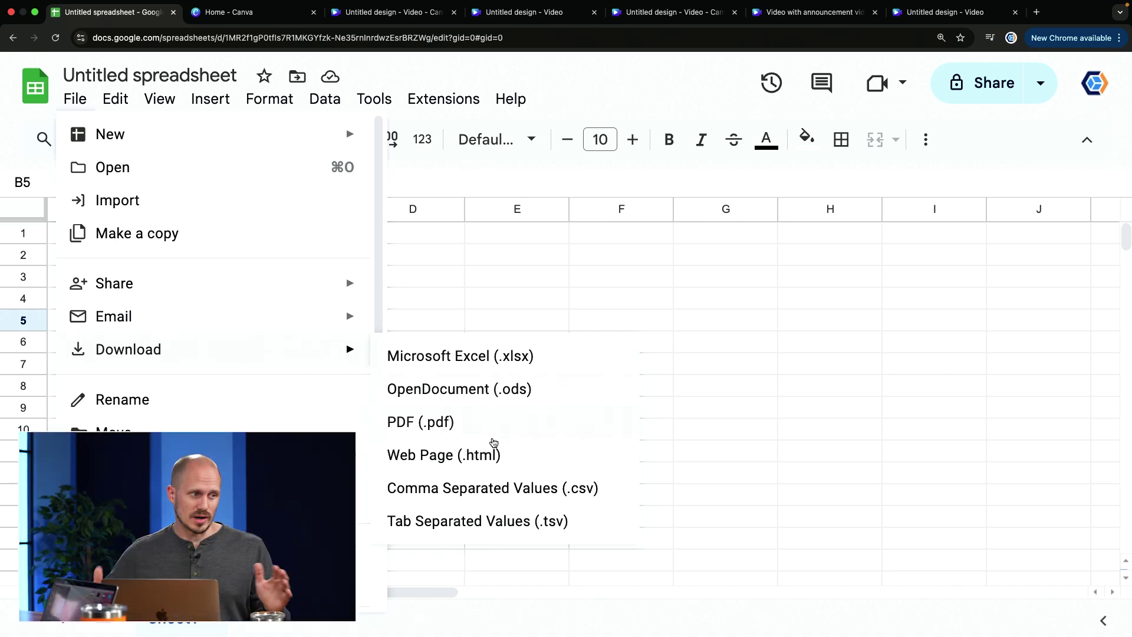
pyautogui.click(489, 489)
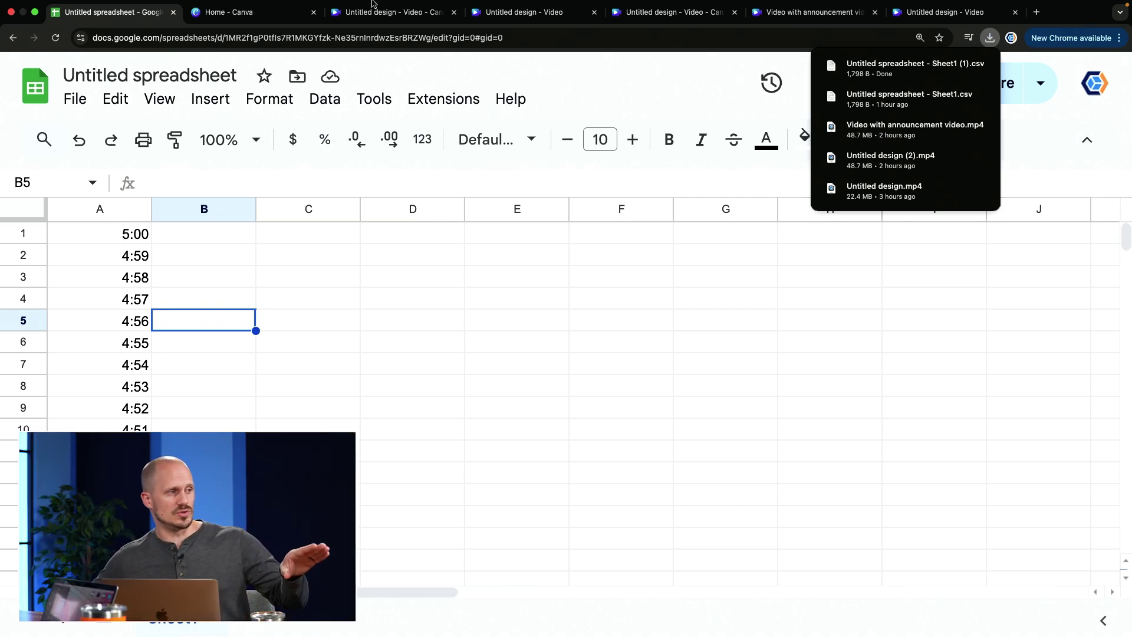
# Switch to Canva and create a new blank landscape video design, 1920 × 1080 px
pyautogui.click(226, 27)
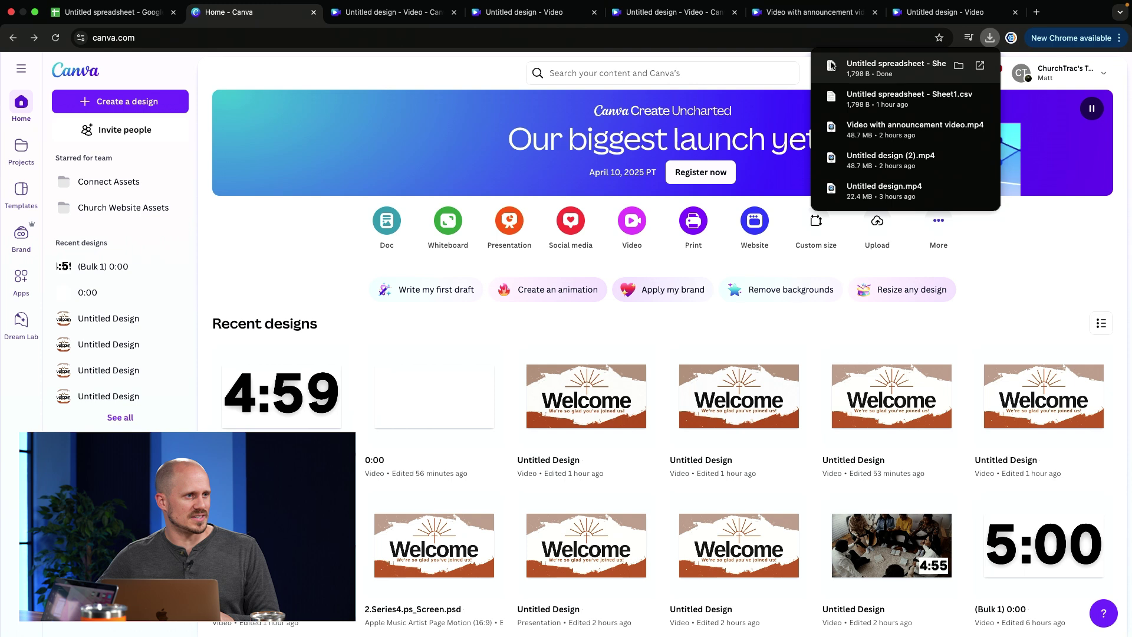
pyautogui.click(927, 79)
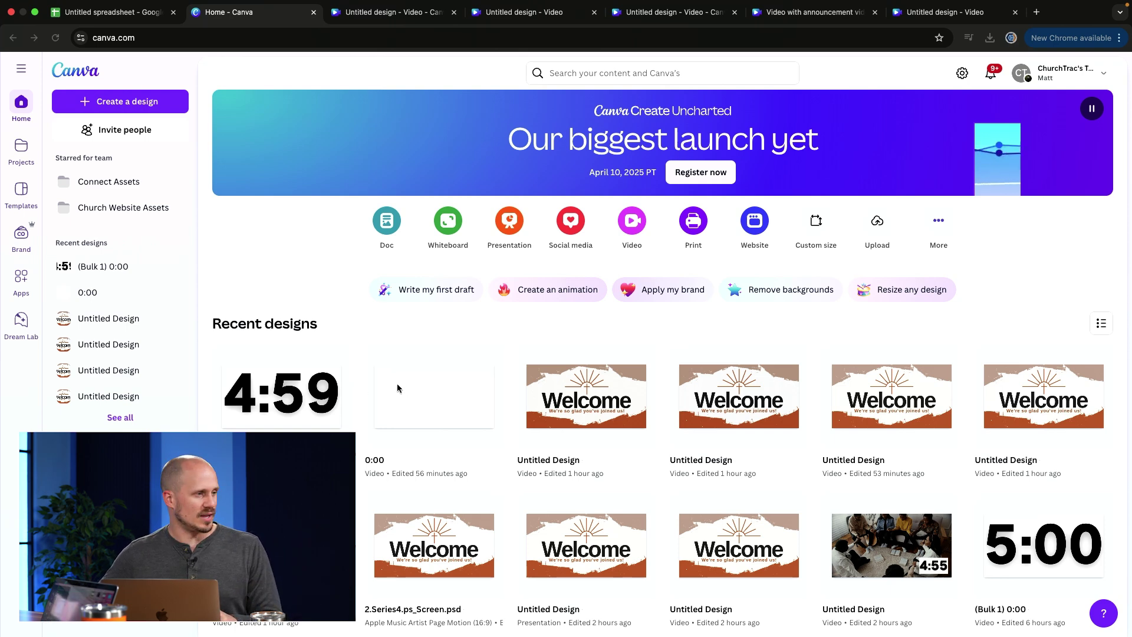
pyautogui.click(127, 103)
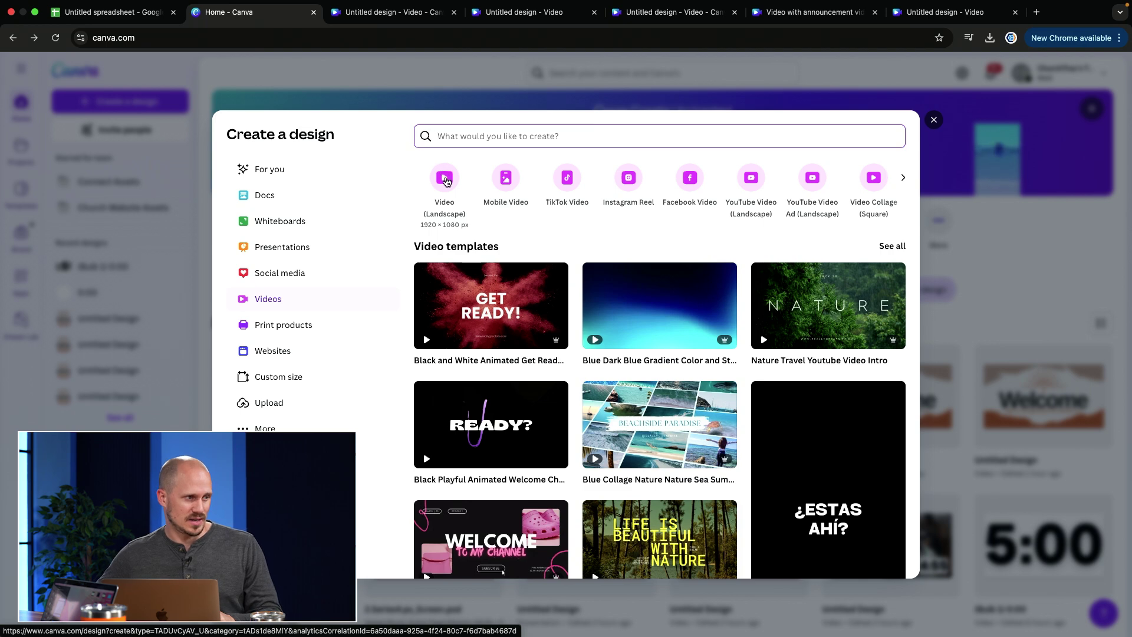
pyautogui.click(445, 178)
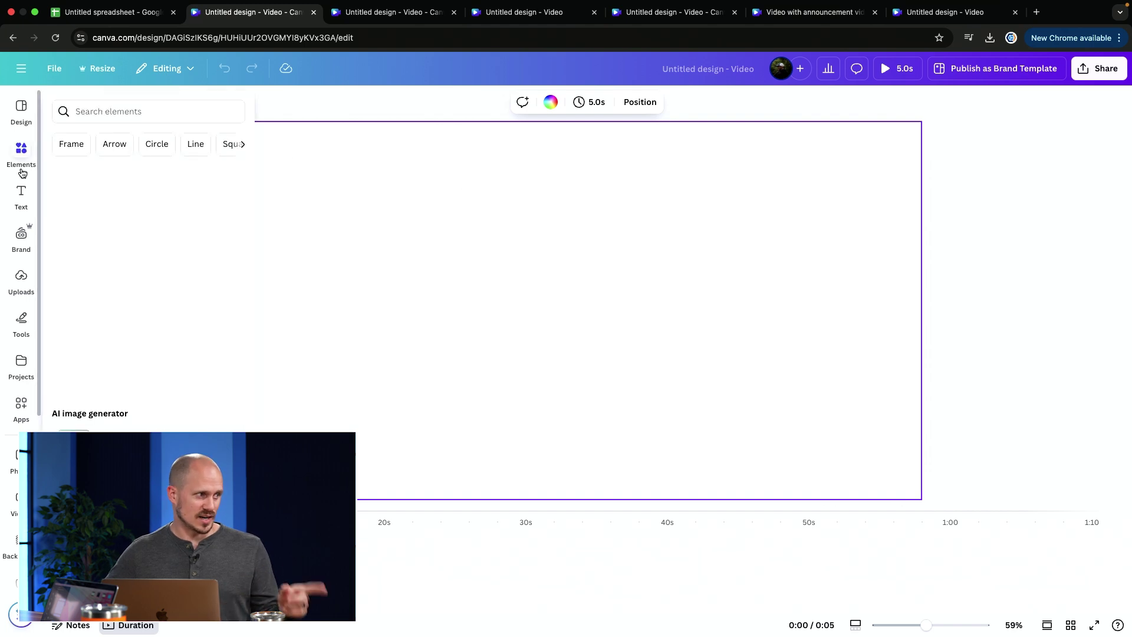
# Add a subheading text to the page and set its font to EuropaNuova-ExtraBold
pyautogui.click(21, 196)
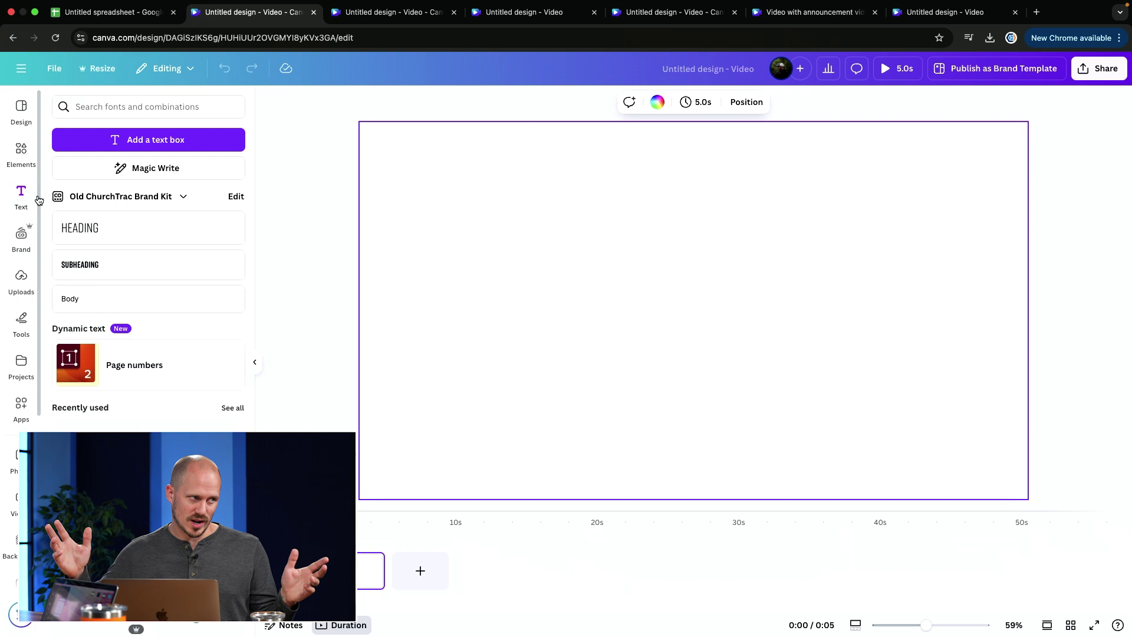
pyautogui.click(120, 265)
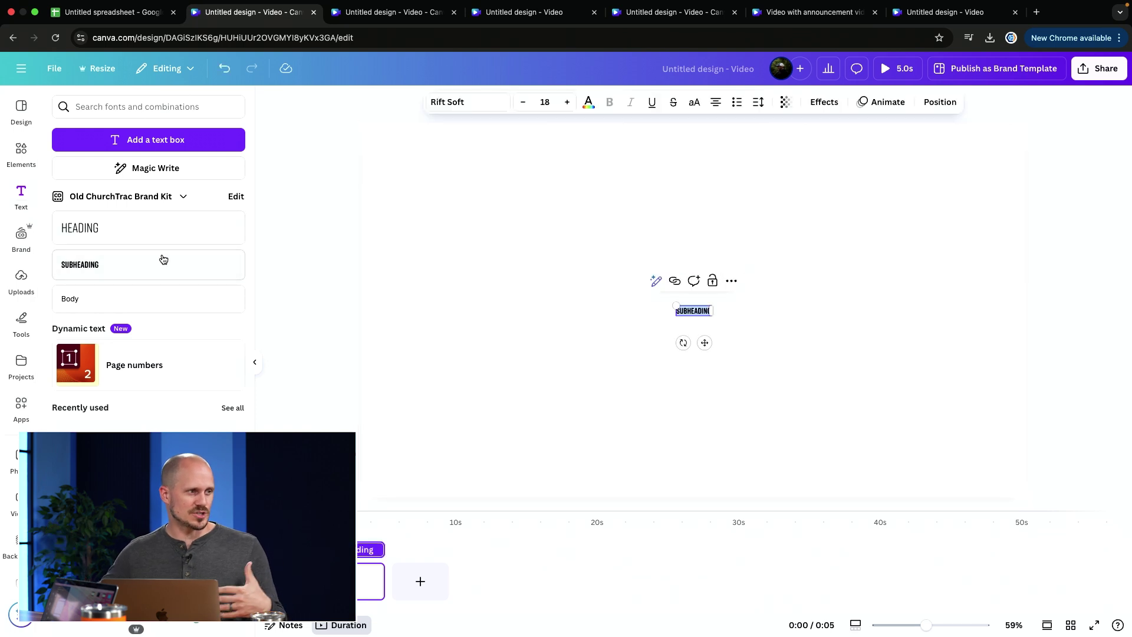
pyautogui.click(491, 106)
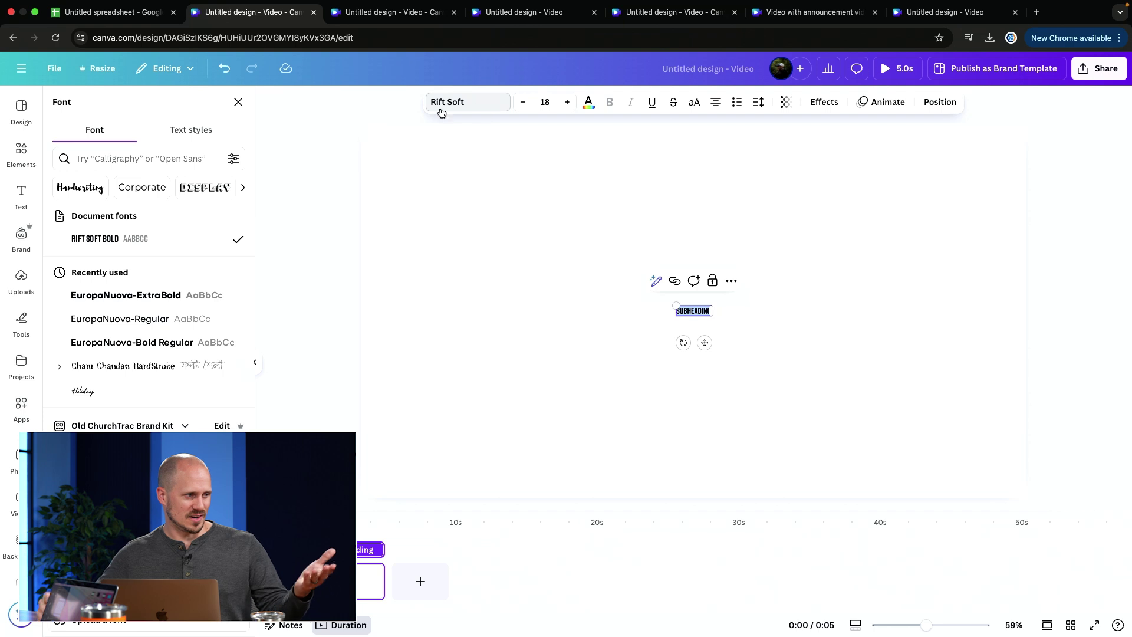
pyautogui.click(149, 303)
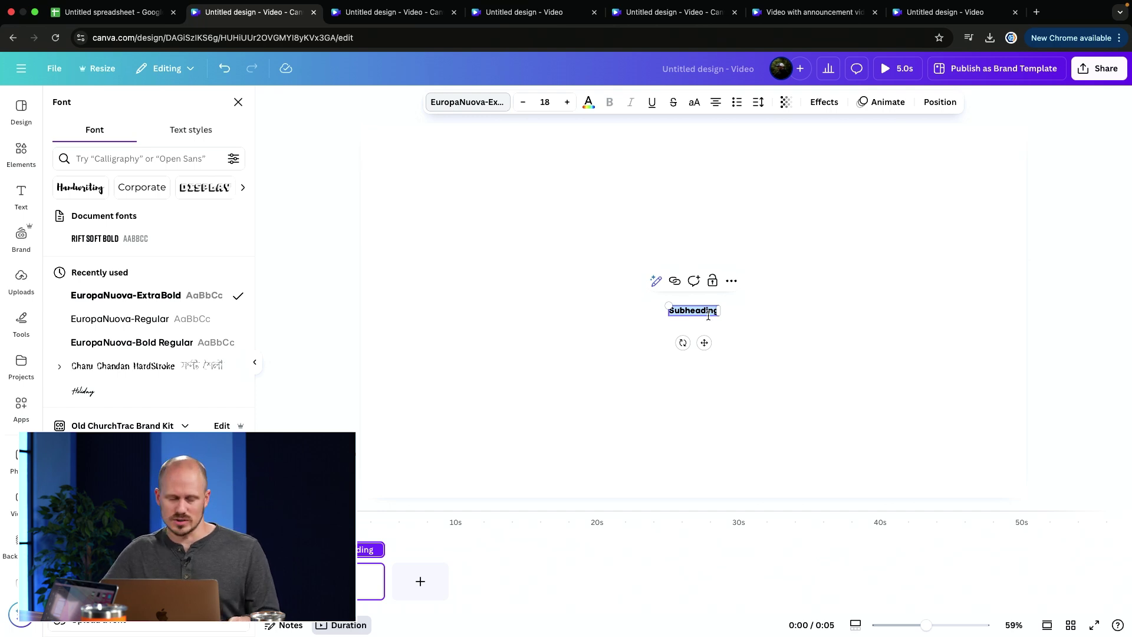
# Replace the subheading's placeholder text with 0:00 and enlarge it to a font size of about 301
pyautogui.press('BackSpace')
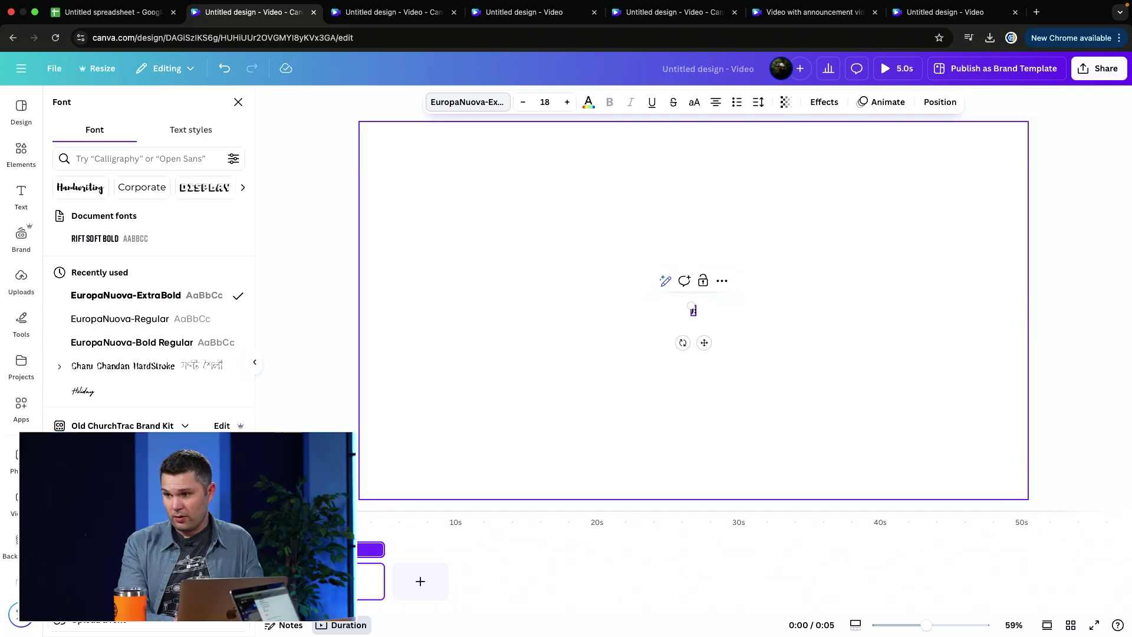
pyautogui.write('):00')
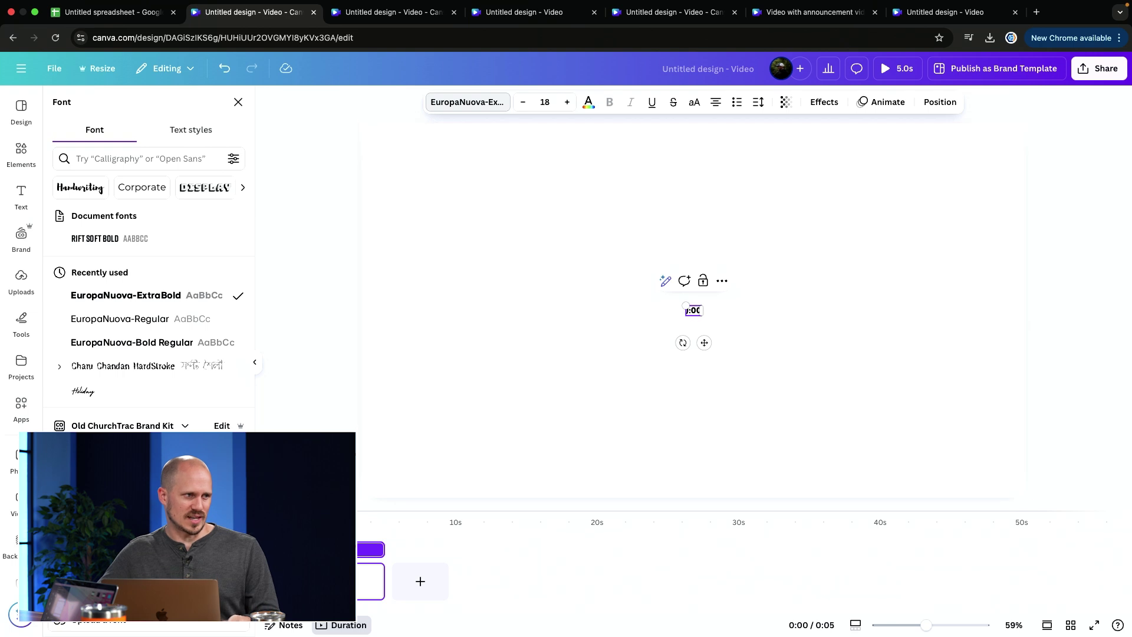
pyautogui.click(780, 307)
pyautogui.click(694, 310)
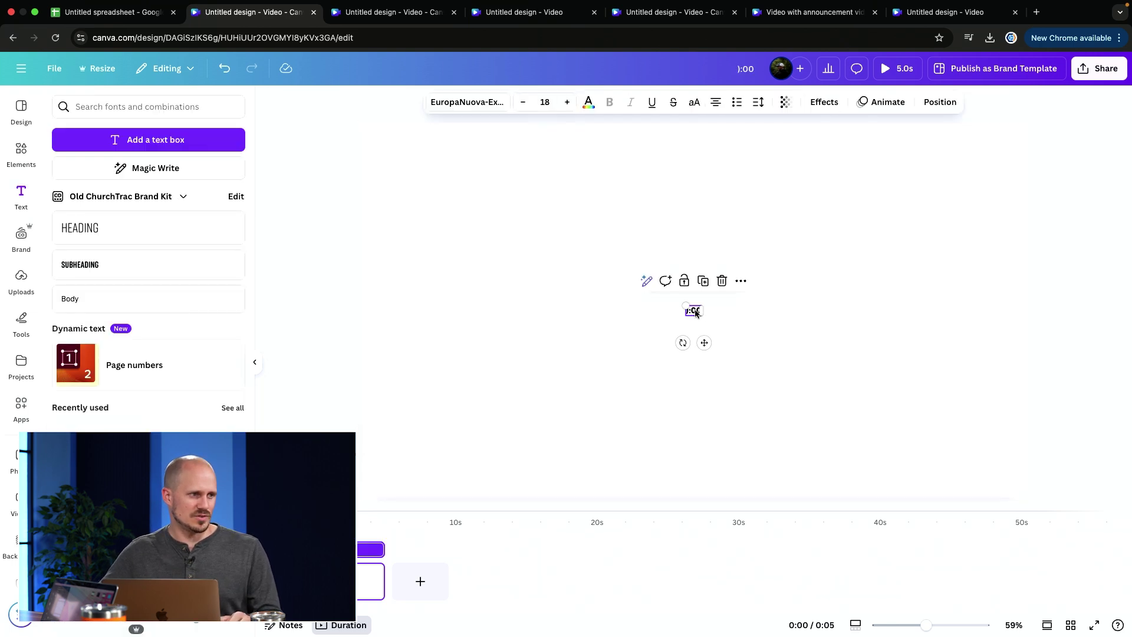
pyautogui.moveTo(686, 306); pyautogui.dragTo(430, 167)
pyautogui.click(484, 232)
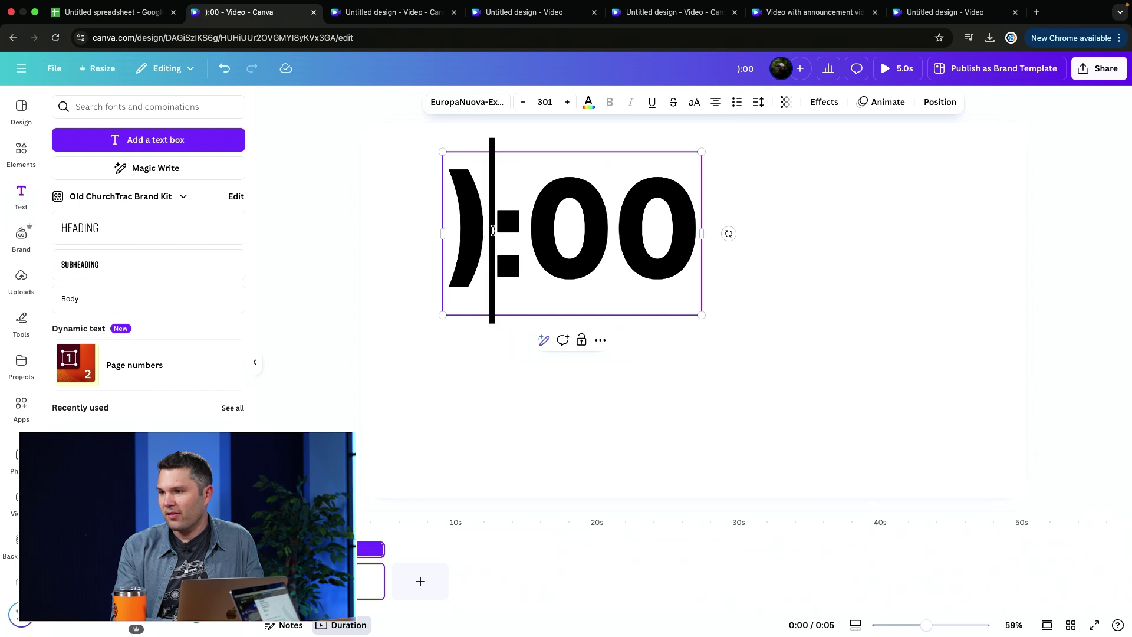
pyautogui.press('BackSpace')
pyautogui.write('0')
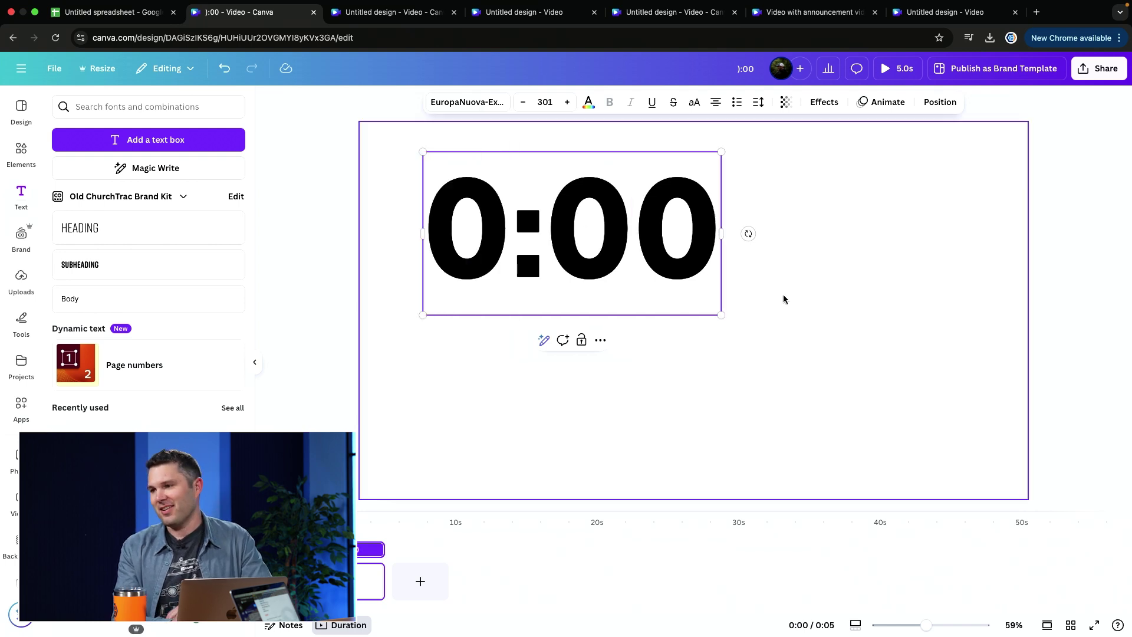
pyautogui.click(797, 309)
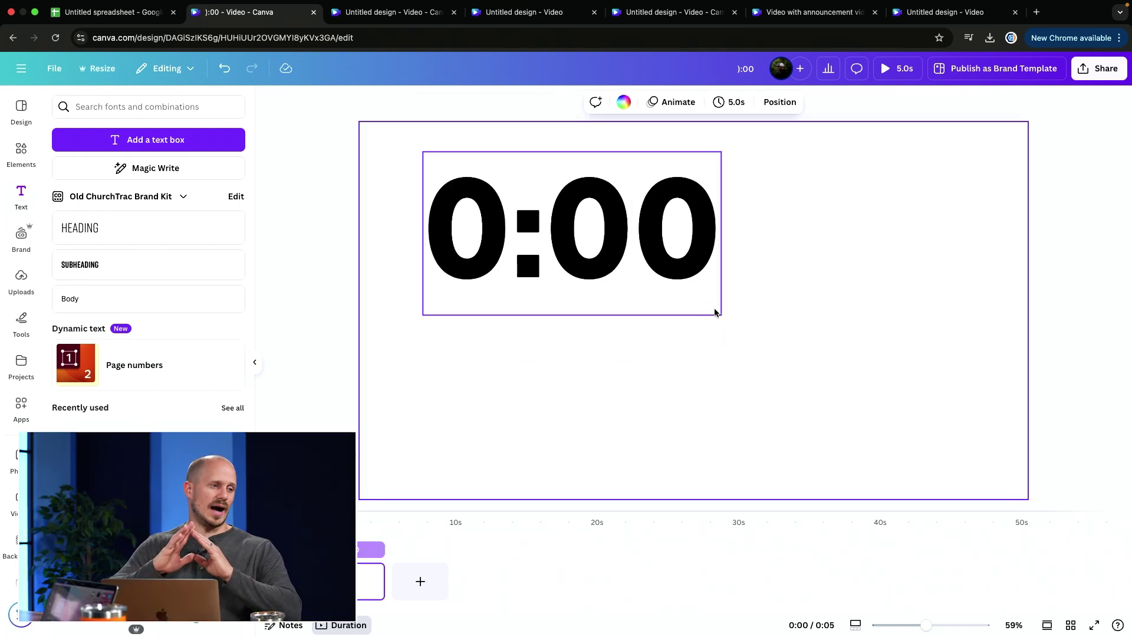
# Enlarge the 0:00 text to span the full page width, about 1,920 × 1,053 at font size 672
pyautogui.click(694, 288)
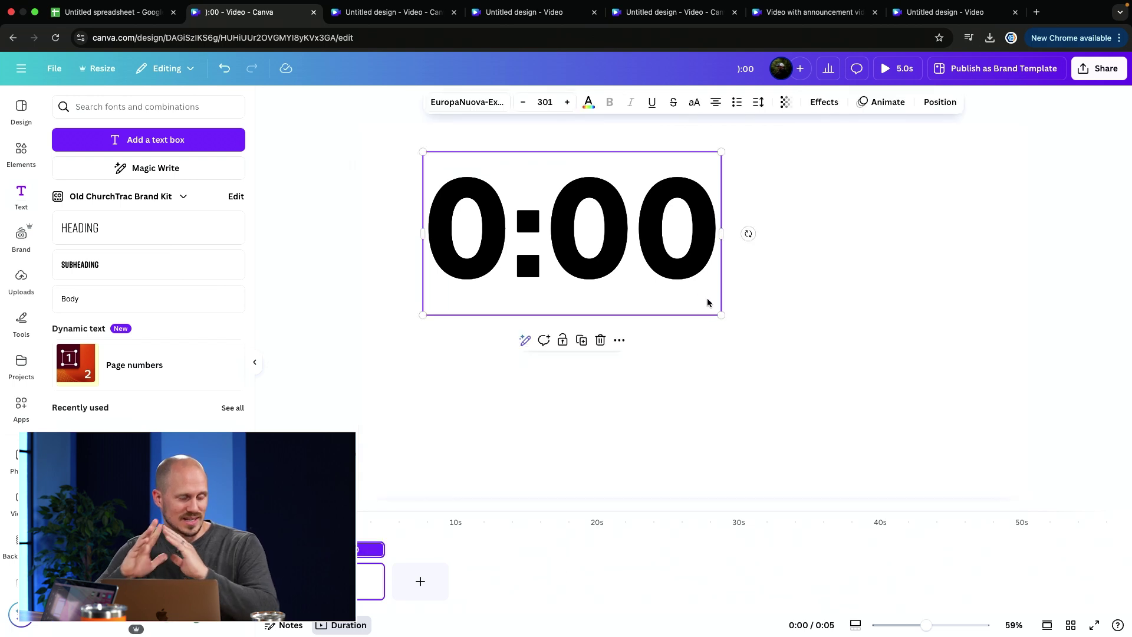
pyautogui.moveTo(721, 315); pyautogui.dragTo(1037, 468)
pyautogui.moveTo(422, 152); pyautogui.dragTo(357, 138)
pyautogui.moveTo(354, 138); pyautogui.dragTo(349, 136)
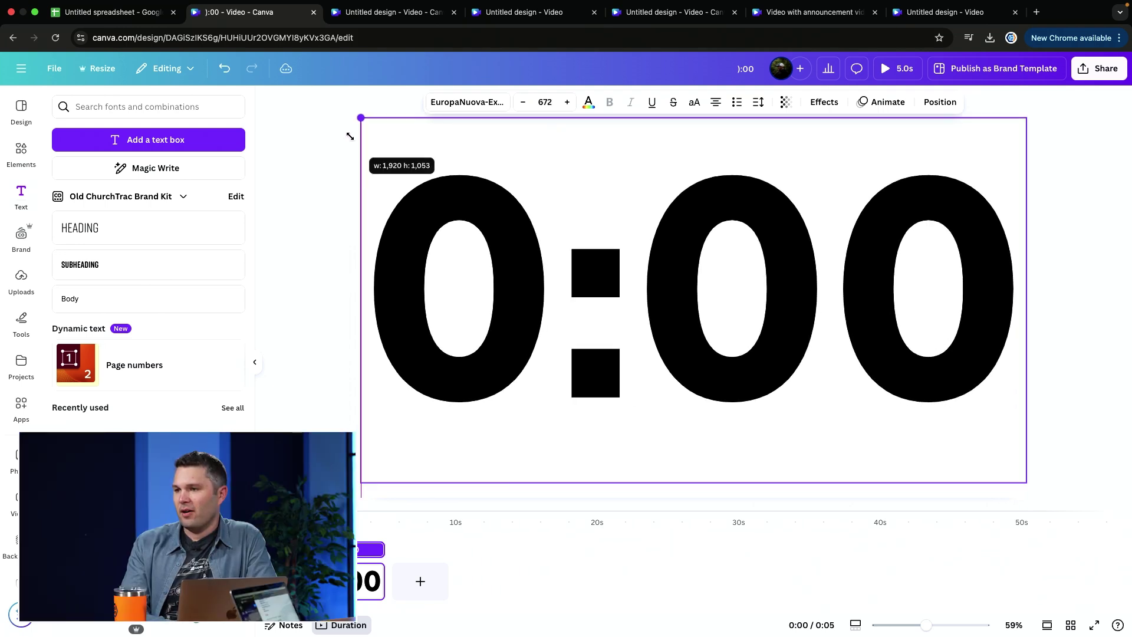
pyautogui.click(805, 206)
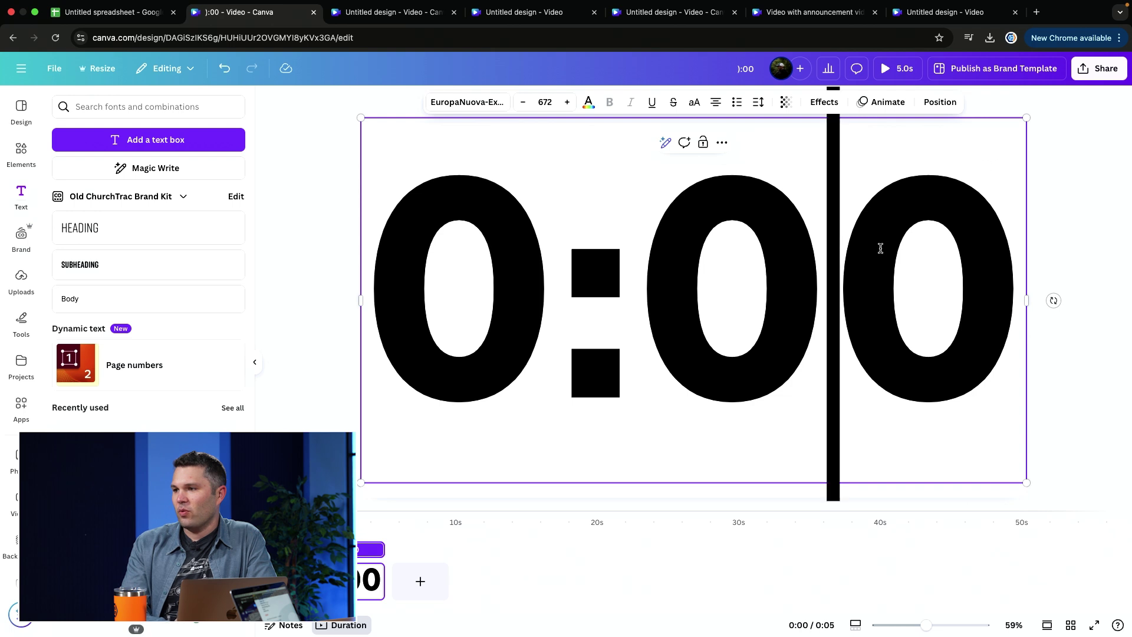
pyautogui.rightClick(880, 251)
pyautogui.click(611, 218)
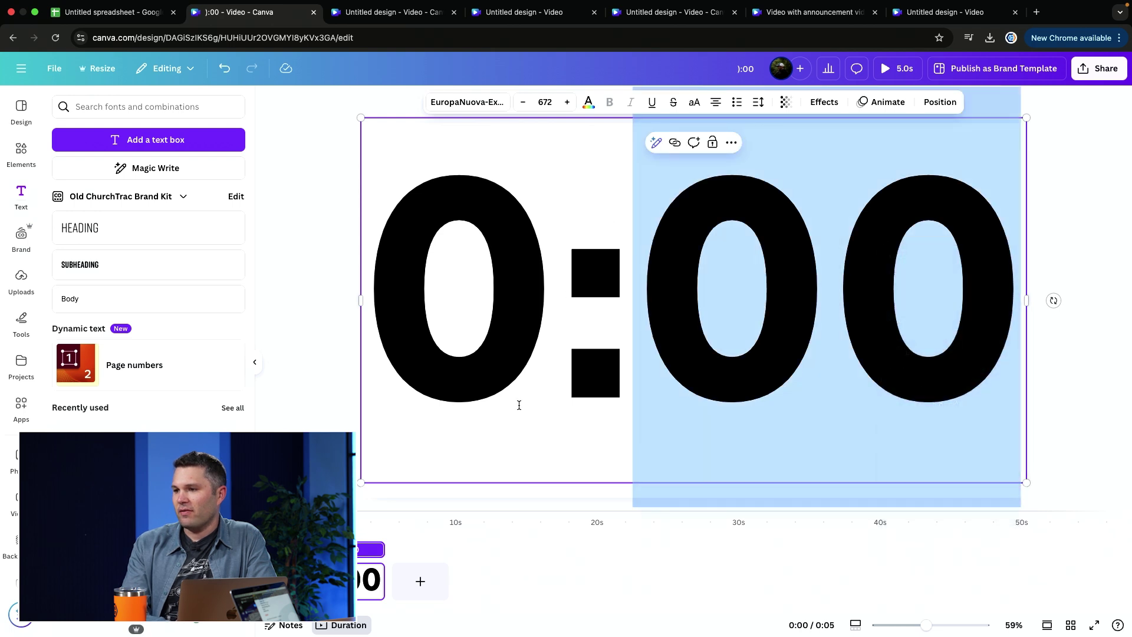
pyautogui.click(492, 491)
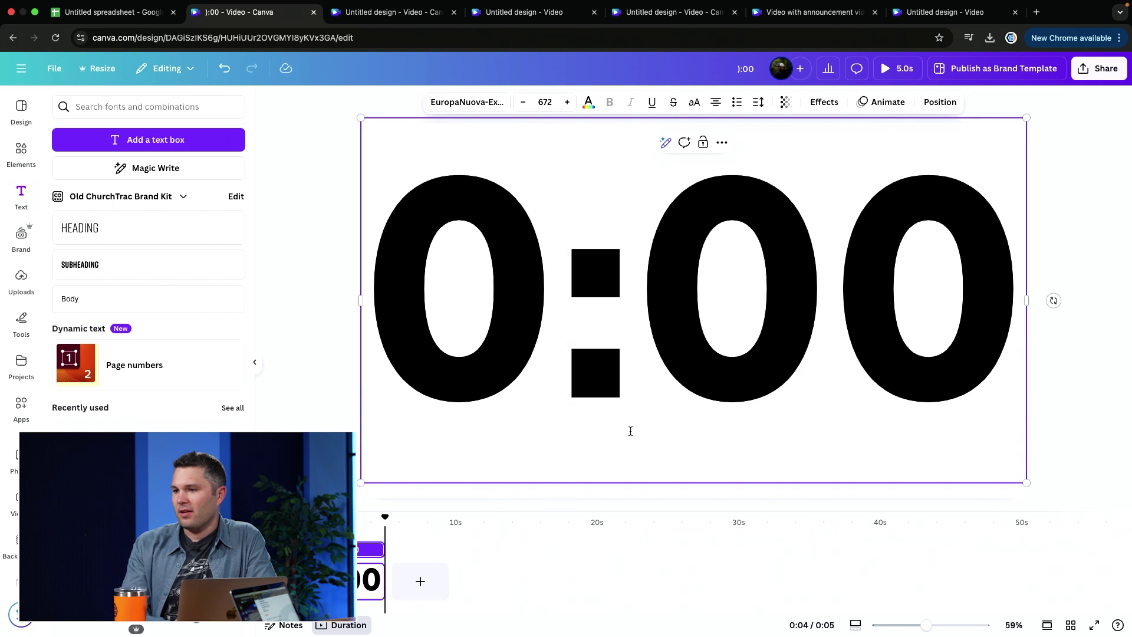
pyautogui.rightClick(524, 343)
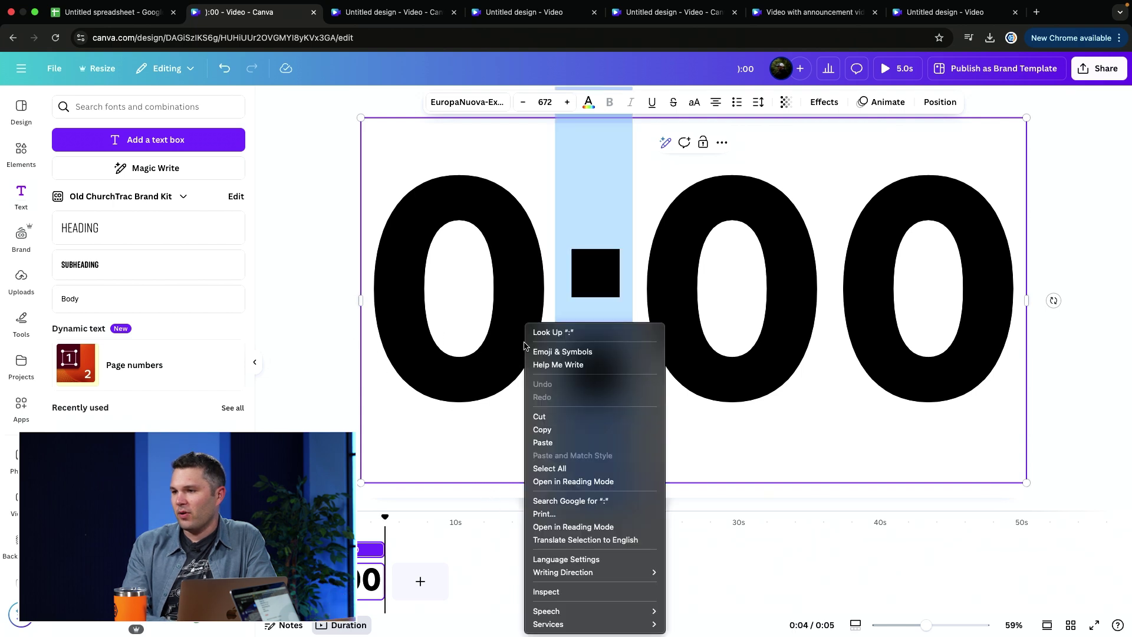
pyautogui.click(798, 253)
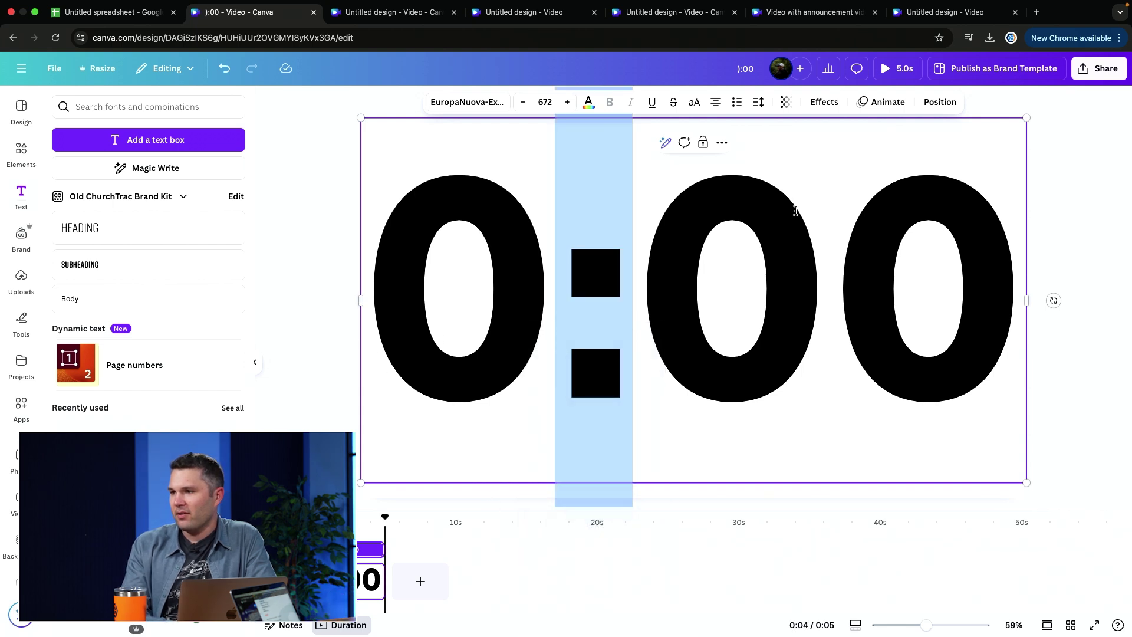
# Align the 0:00 text to the vertical middle of the page and apply the Lift text effect
pyautogui.click(723, 144)
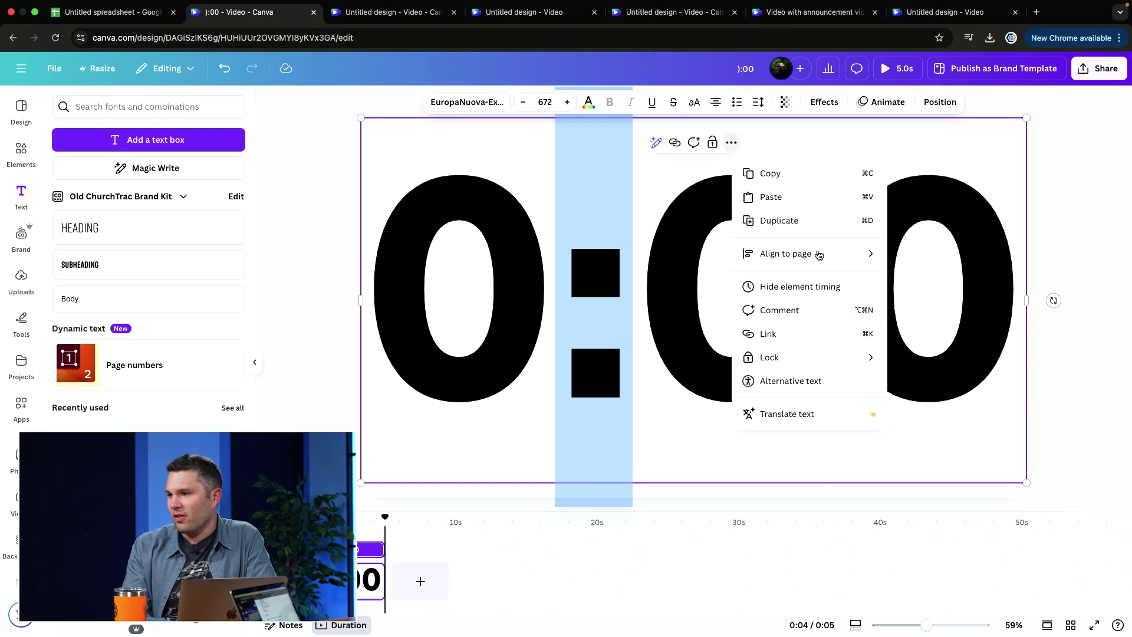
pyautogui.moveTo(819, 254)
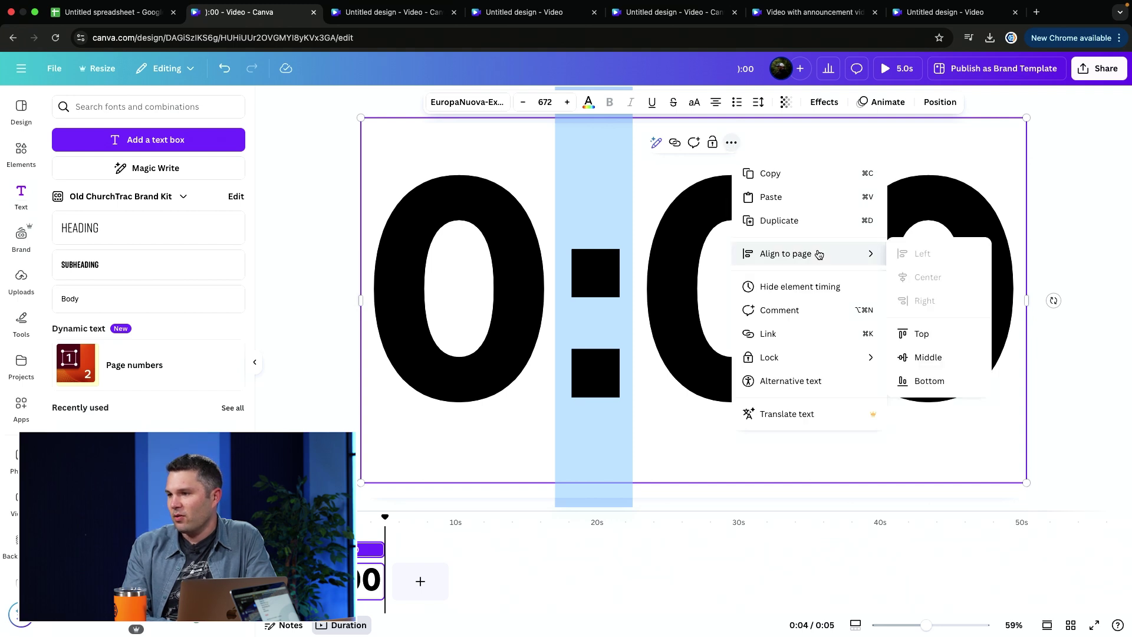
pyautogui.click(929, 360)
pyautogui.click(1087, 210)
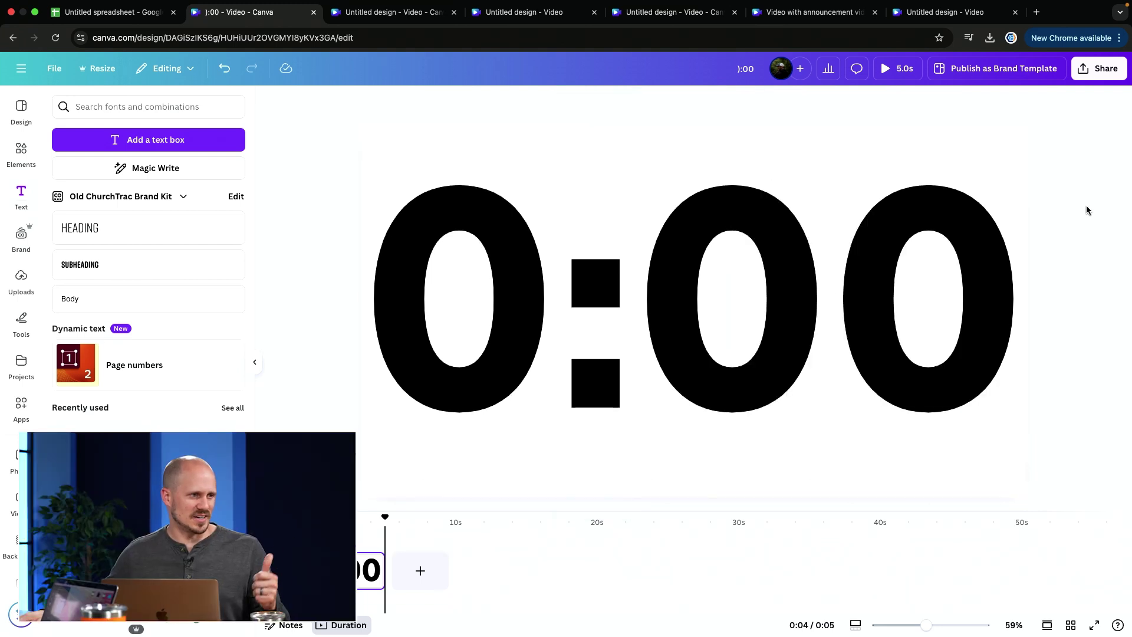
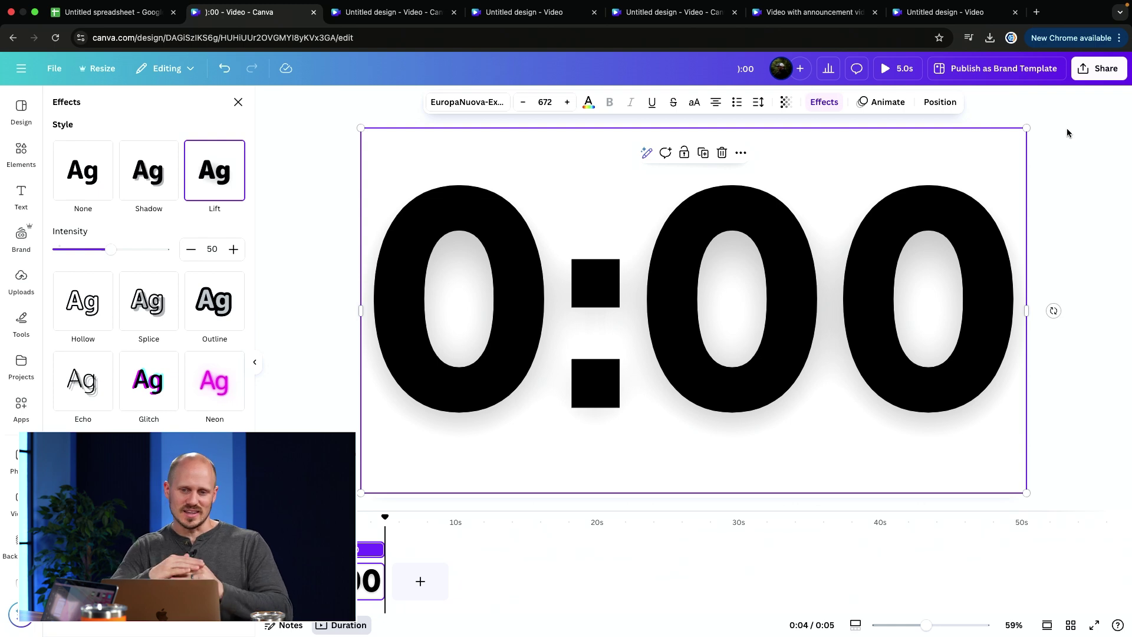
pyautogui.press('Escape')
pyautogui.press('Escape')
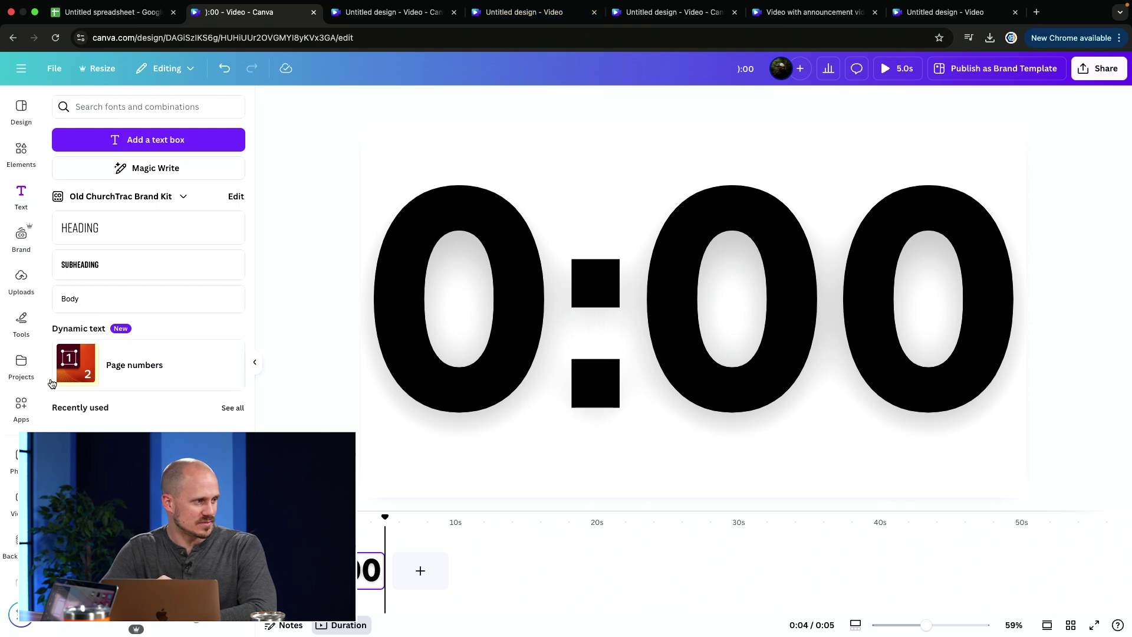
# Search the Canva apps for bulk create and open the Bulk create app
pyautogui.click(24, 404)
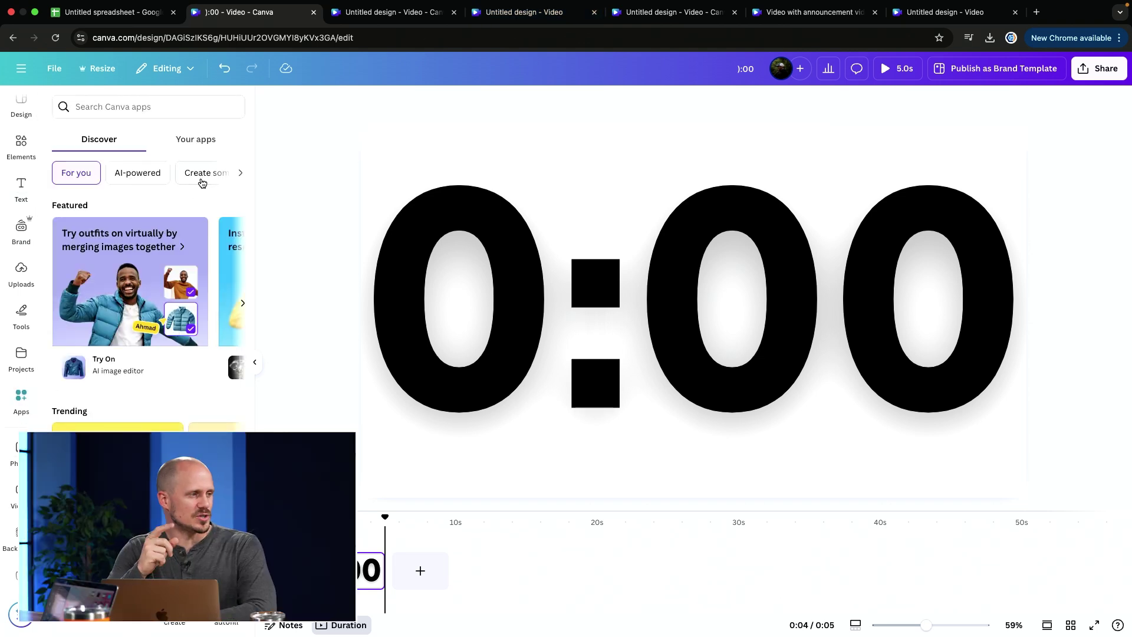
pyautogui.click(152, 108)
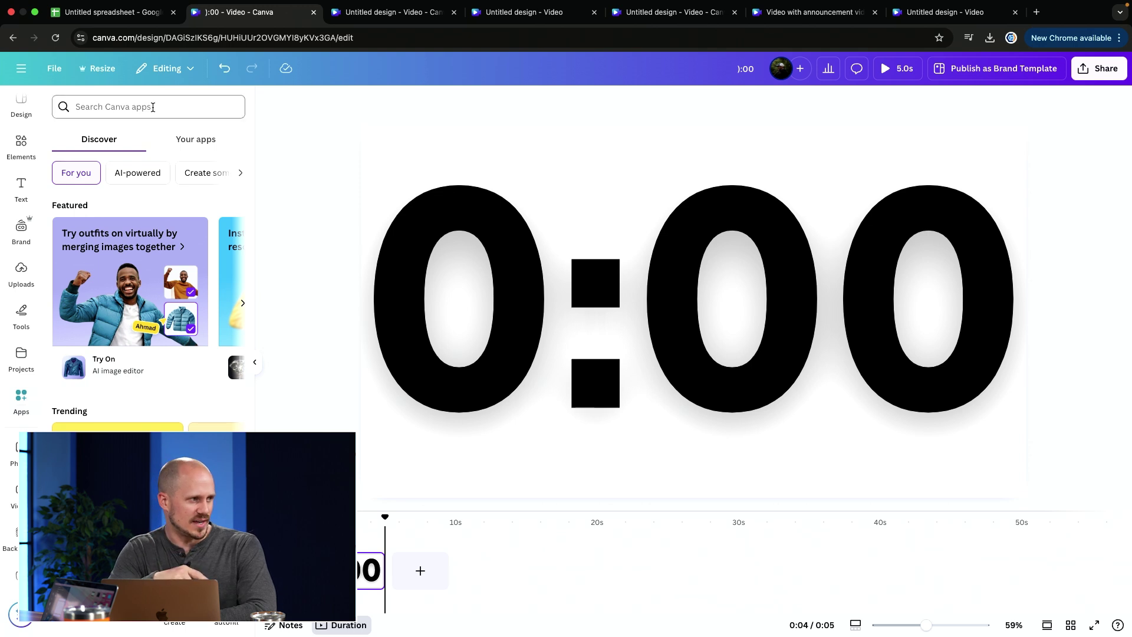
pyautogui.write('bulk')
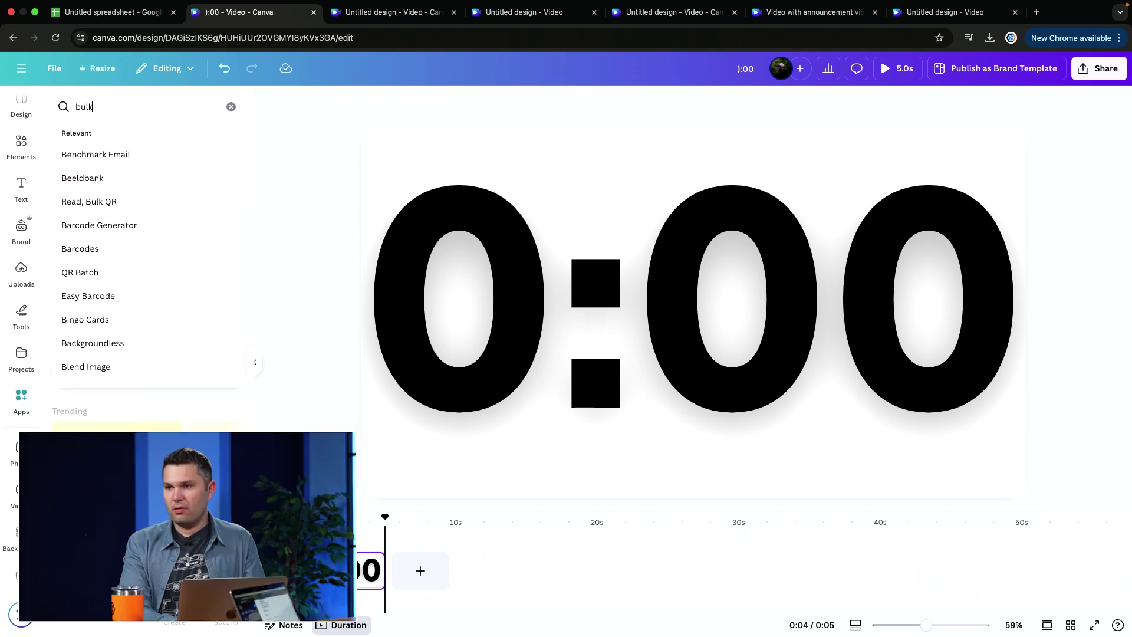
pyautogui.write(' create')
pyautogui.press('Return')
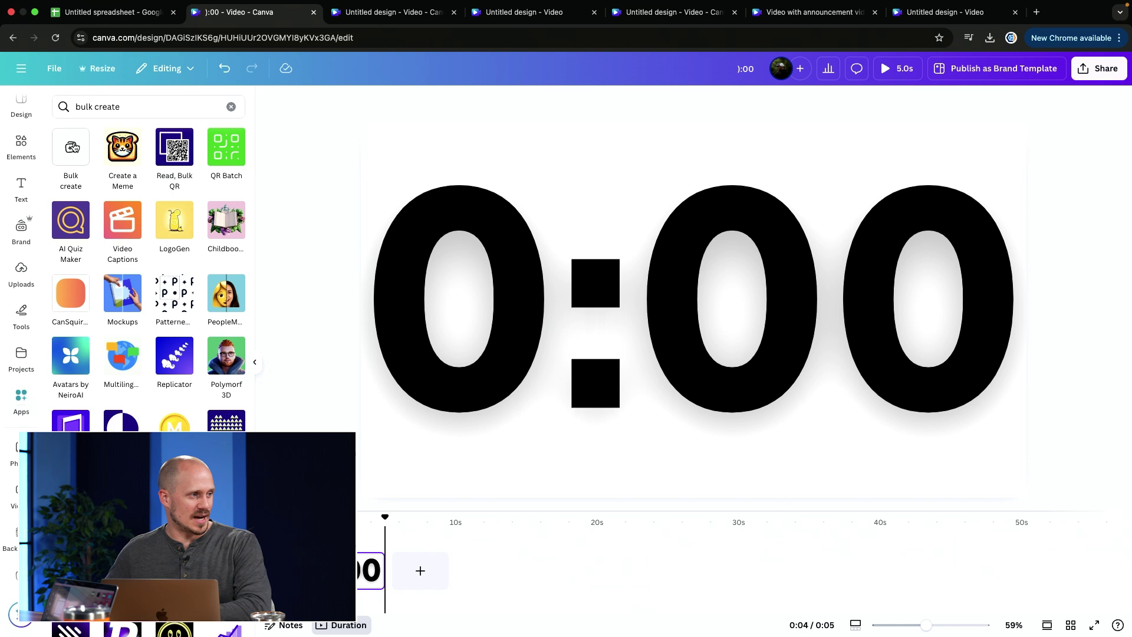
pyautogui.click(73, 148)
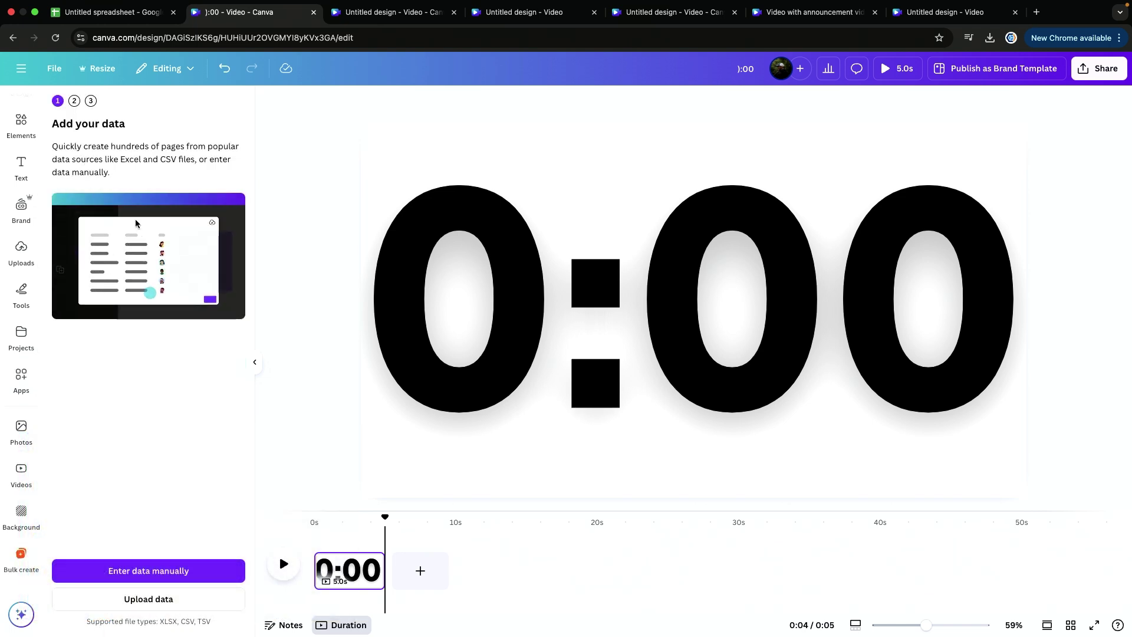
# Upload the countdown spreadsheet CSV without (1) in its name from Downloads as the Bulk create data
pyautogui.click(128, 599)
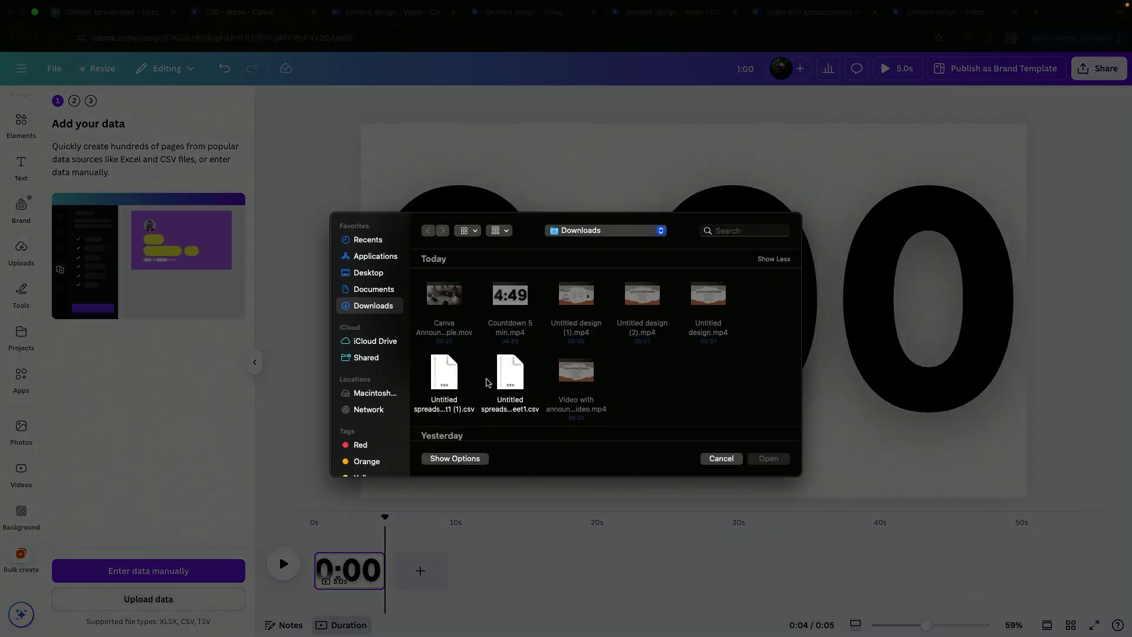
pyautogui.click(512, 369)
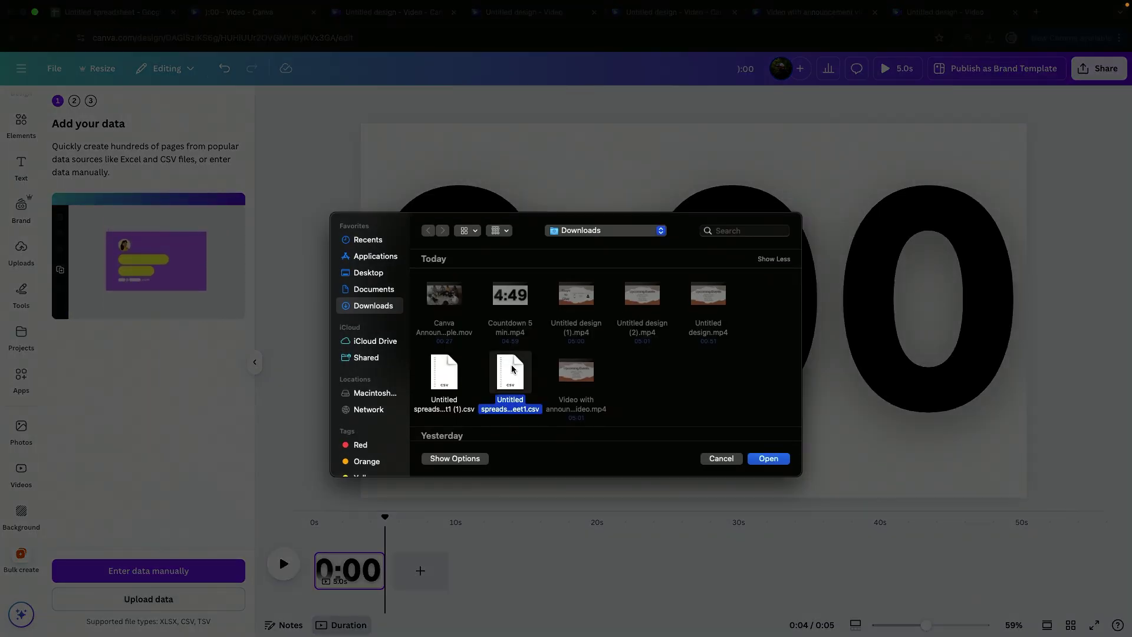
pyautogui.click(768, 458)
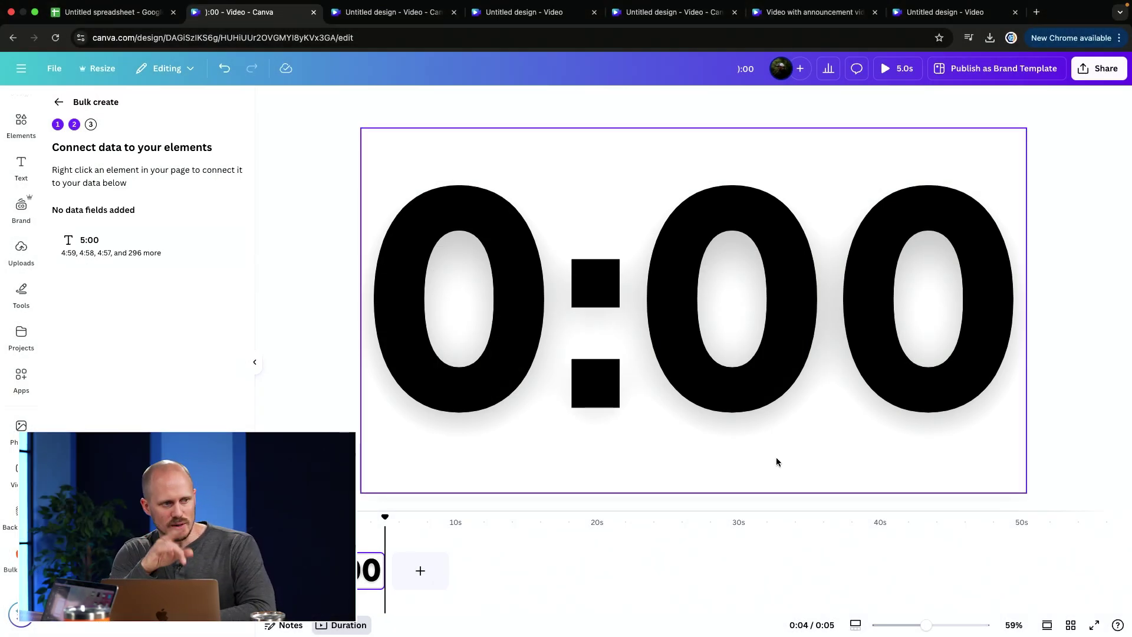
# Connect the 0:00 text to the 5:00 data field and generate designs for all data rows
pyautogui.rightClick(827, 282)
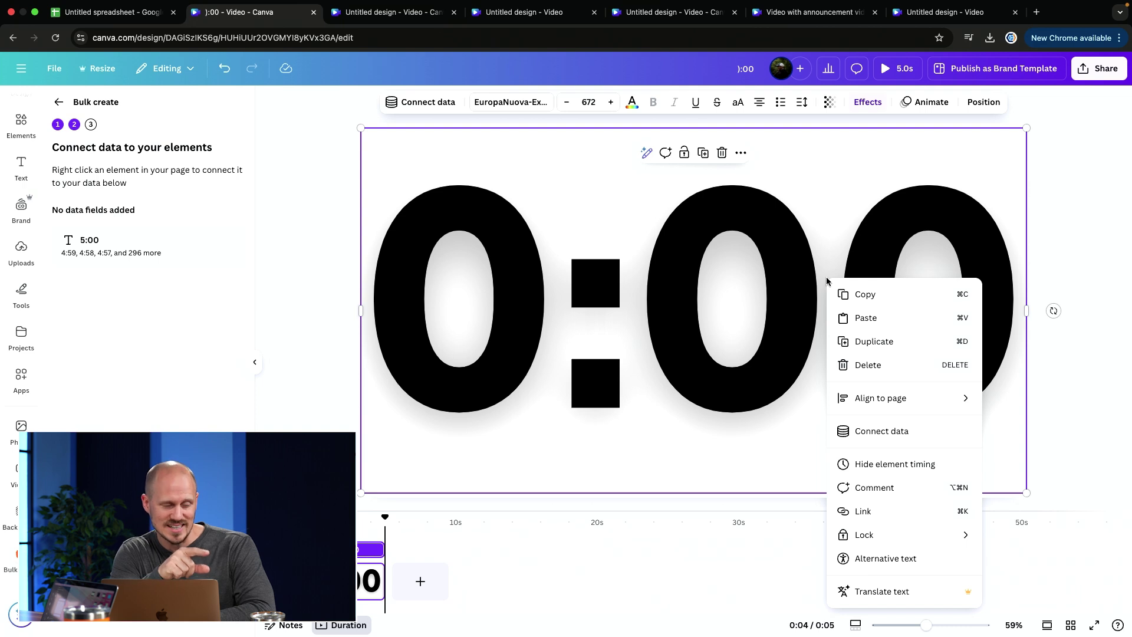
pyautogui.click(860, 431)
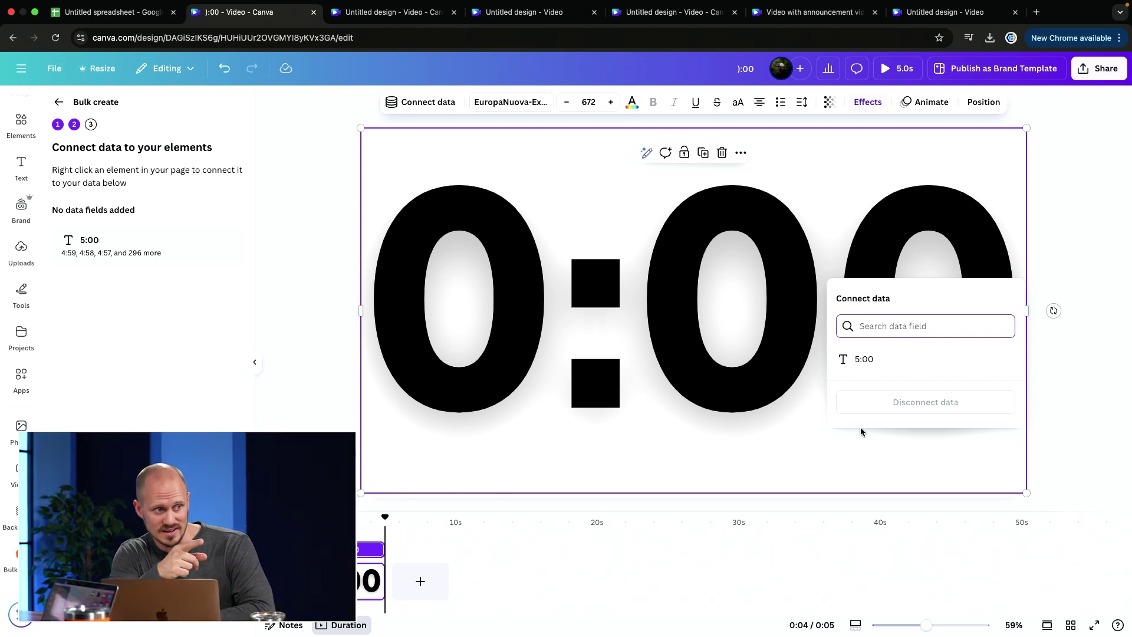
pyautogui.click(857, 361)
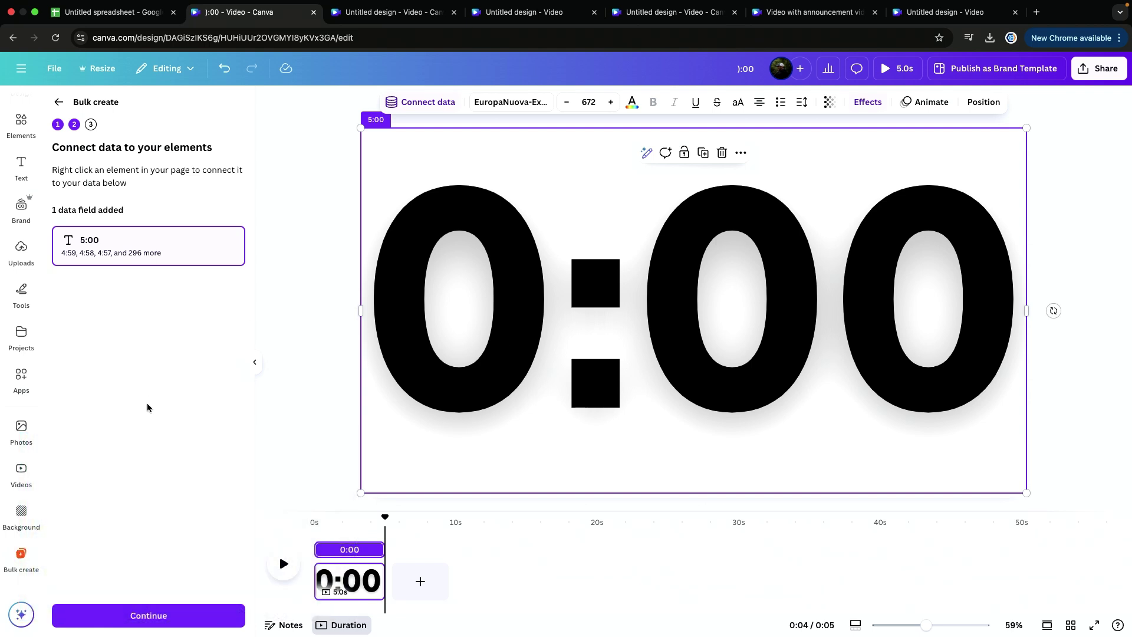
pyautogui.click(133, 616)
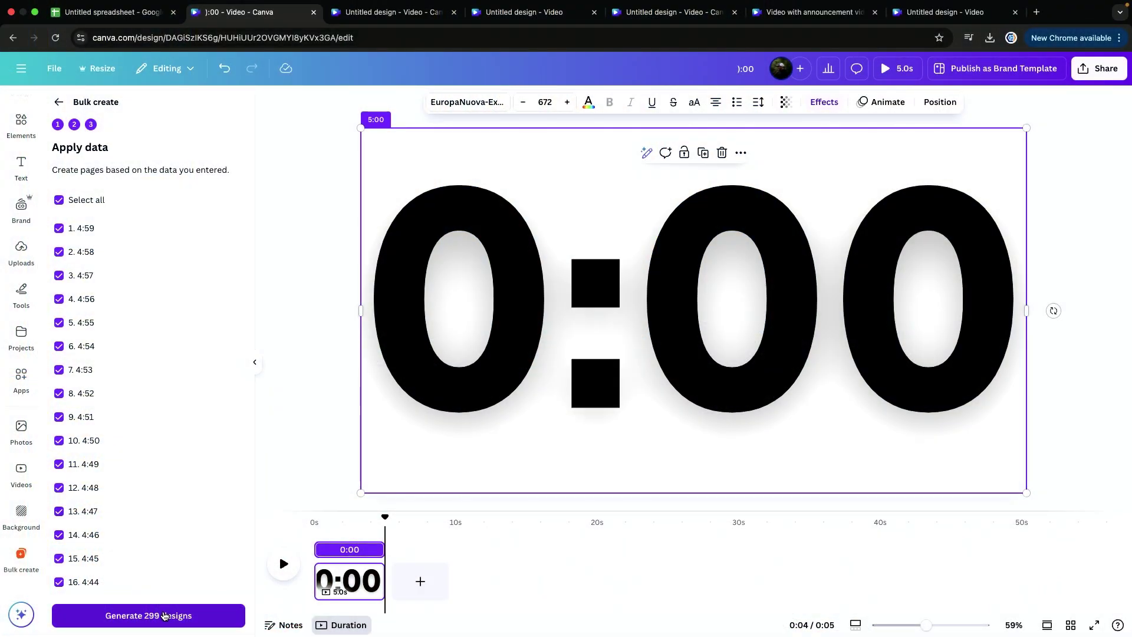
pyautogui.click(164, 616)
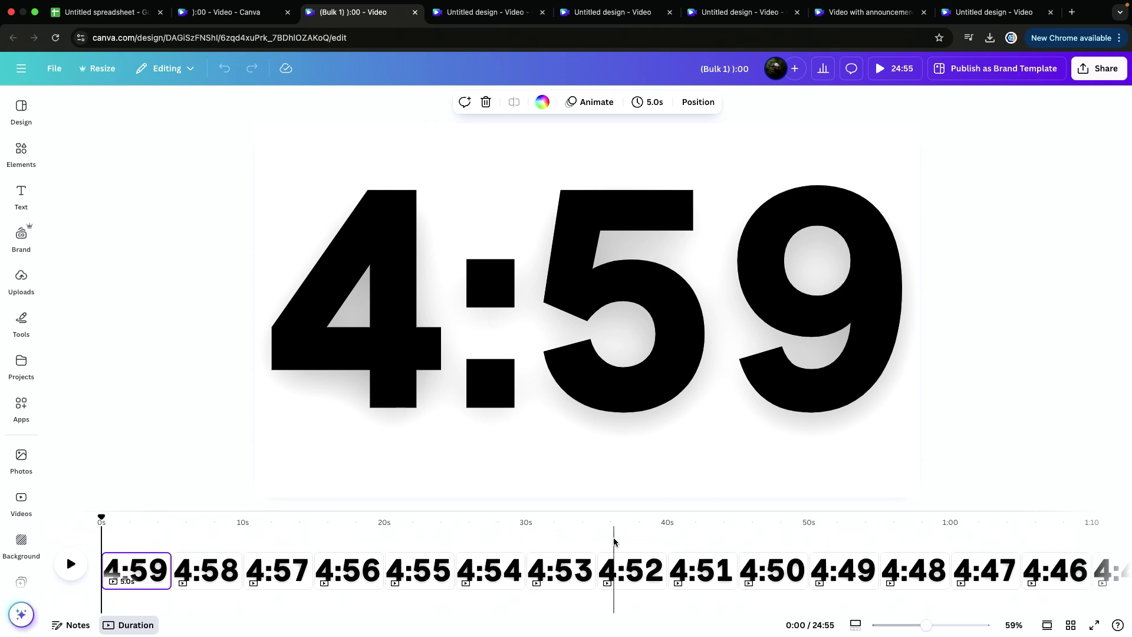
# Set the page timing to 1.0 second and apply it to all pages of the countdown
pyautogui.hscroll(10, 806, 541)
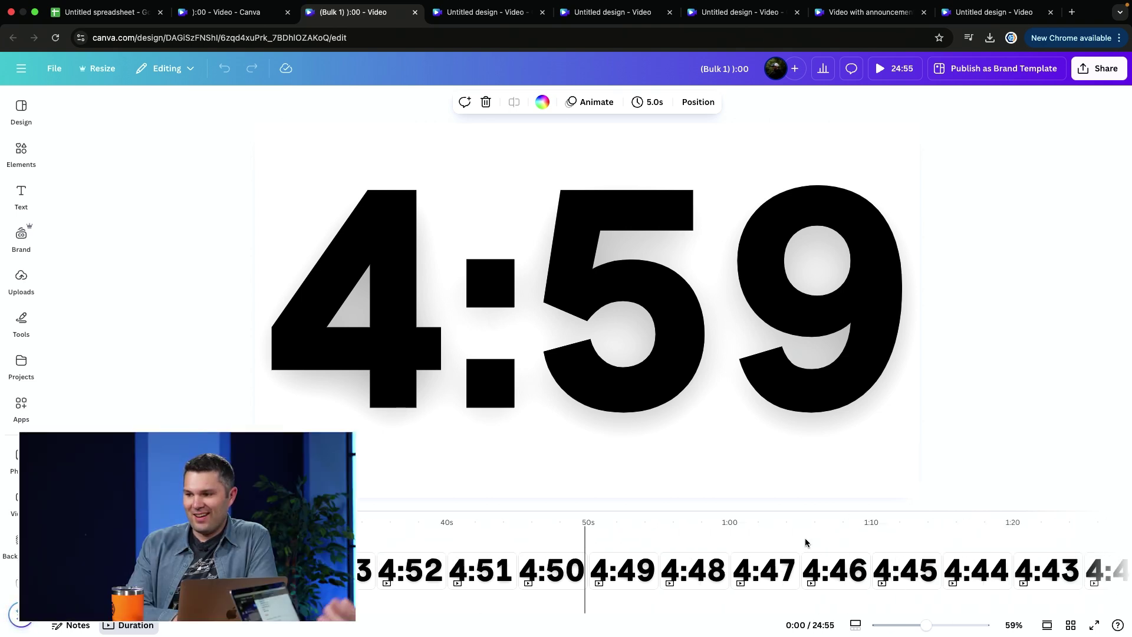
pyautogui.hscroll(10, 807, 541)
pyautogui.hscroll(-15, 807, 541)
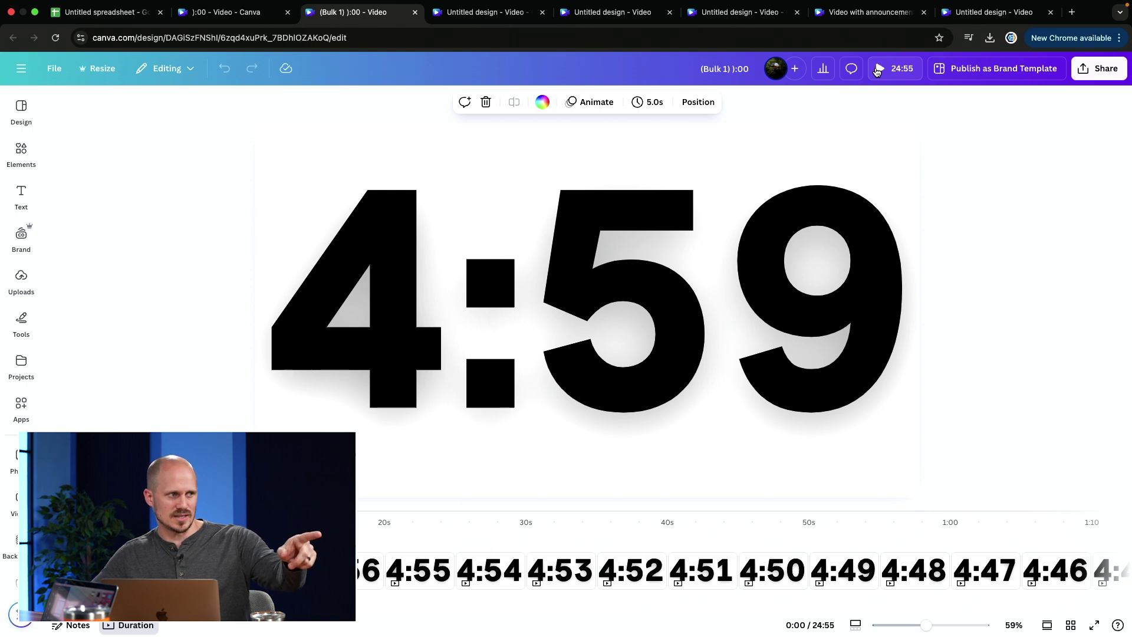
pyautogui.click(654, 102)
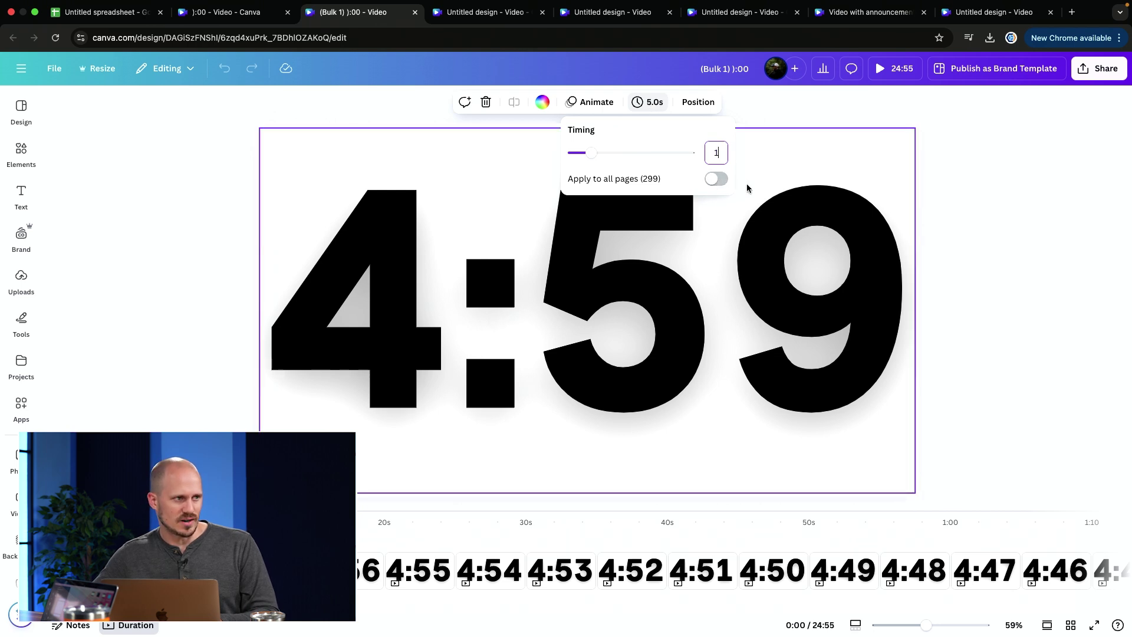
pyautogui.press('Return')
pyautogui.click(715, 180)
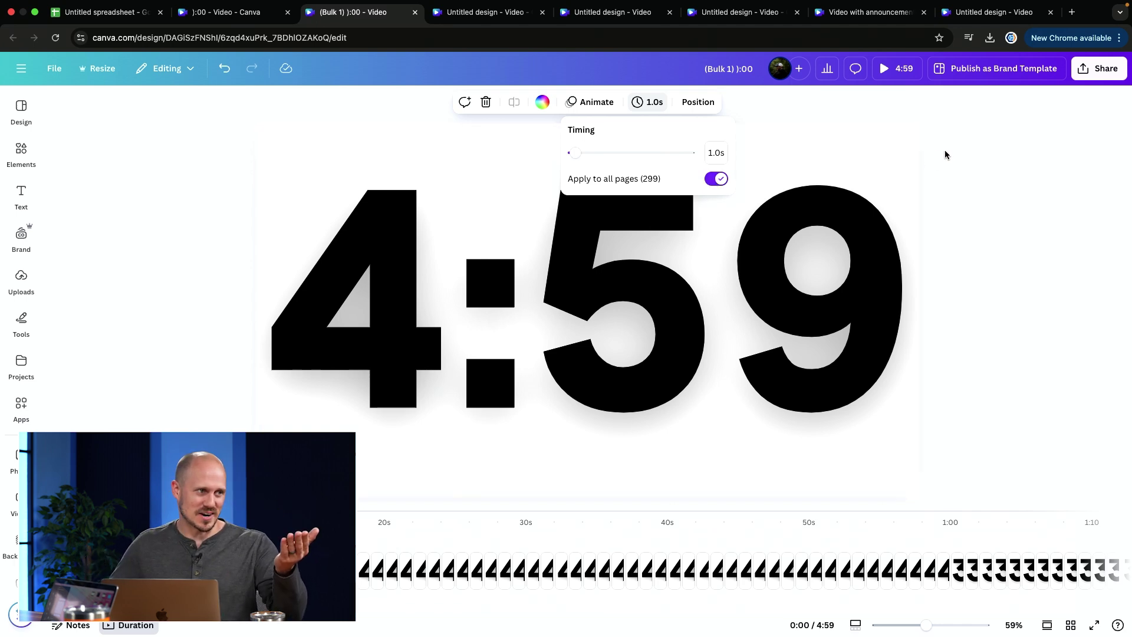
# Preview the countdown video and review its MP4 download settings without downloading
pyautogui.click(884, 70)
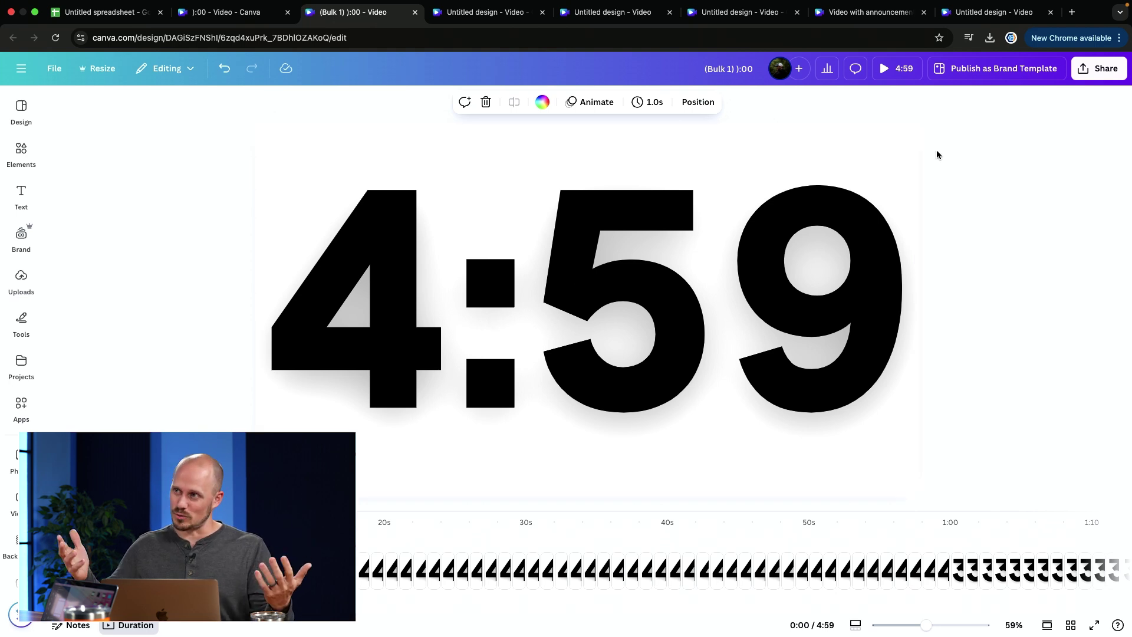
pyautogui.click(1103, 70)
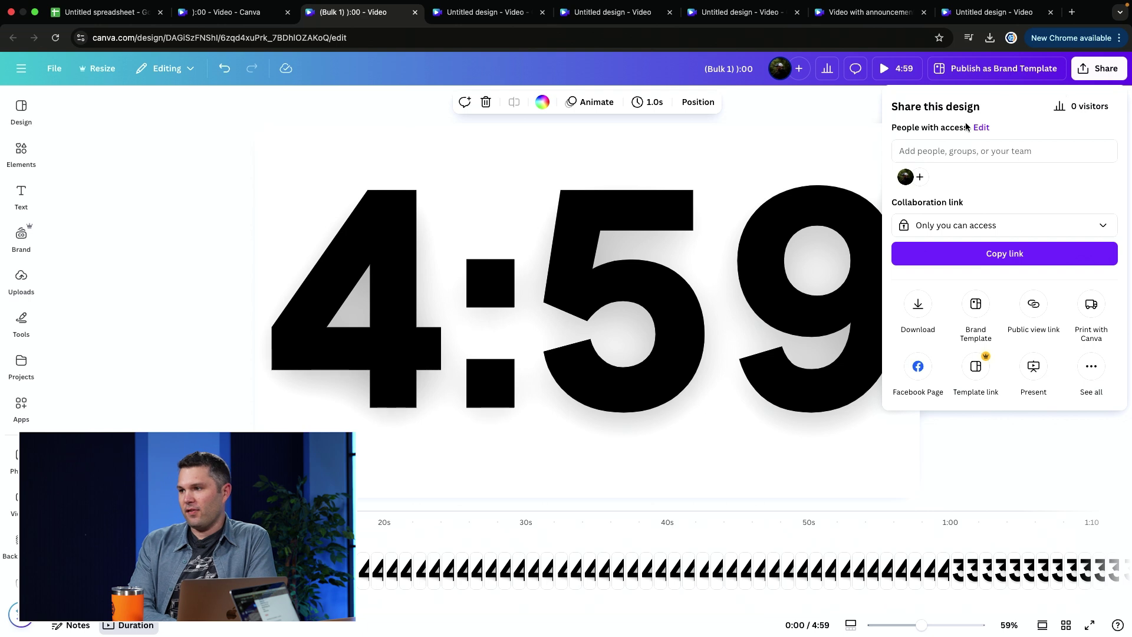
pyautogui.click(917, 306)
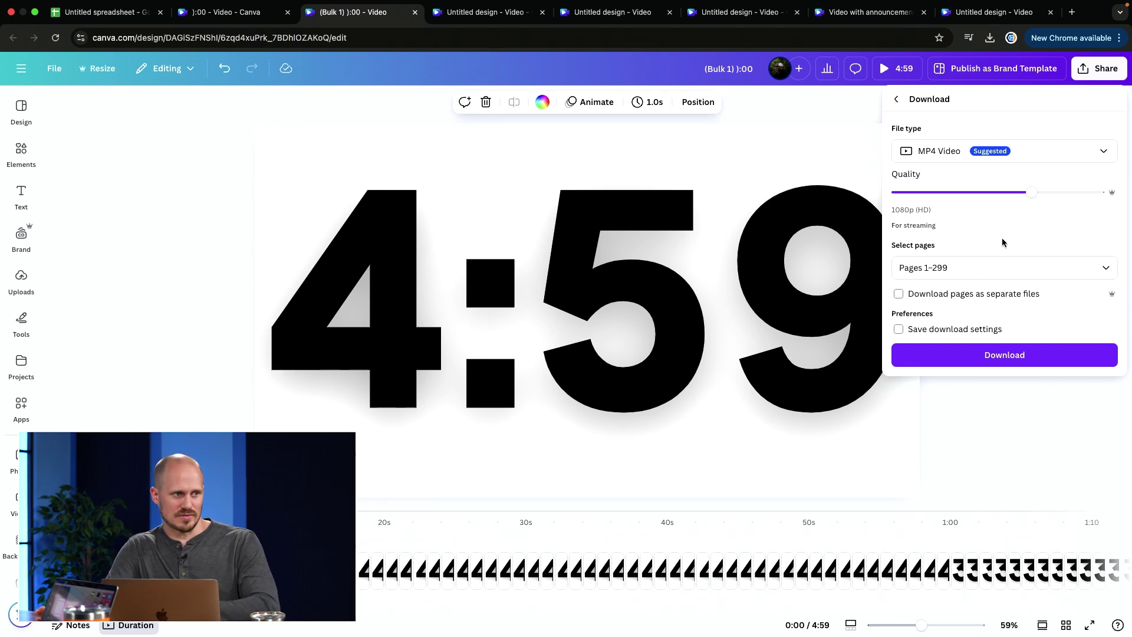
pyautogui.click(1044, 415)
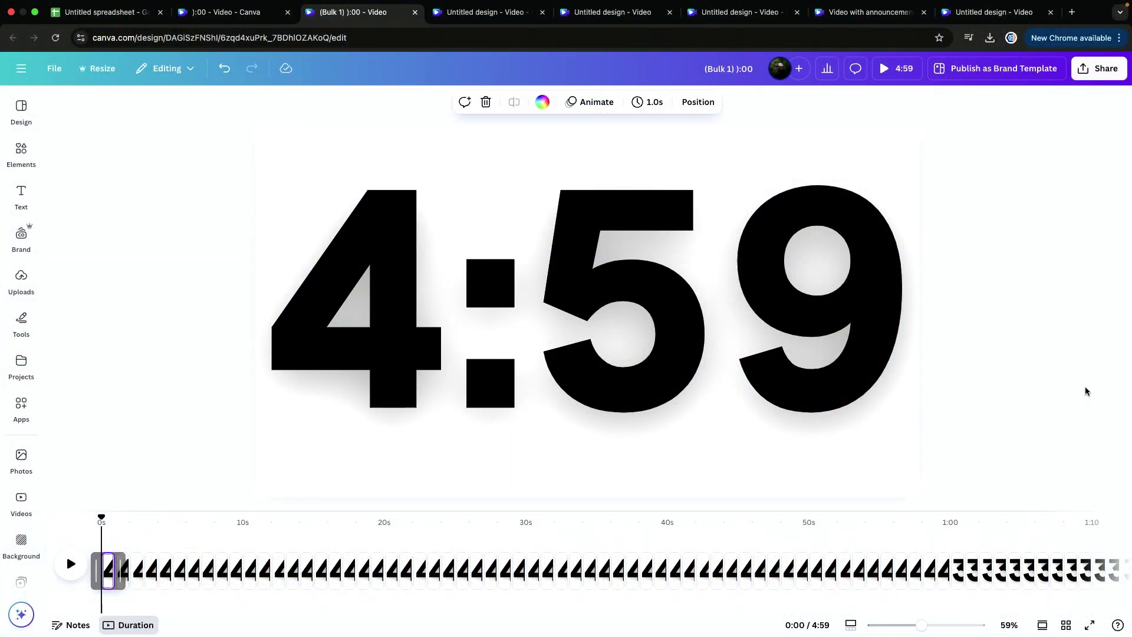
# In the Welcome announcement design, select all five pages and duplicate the set repeatedly until the video is 5:00 long
pyautogui.click(478, 13)
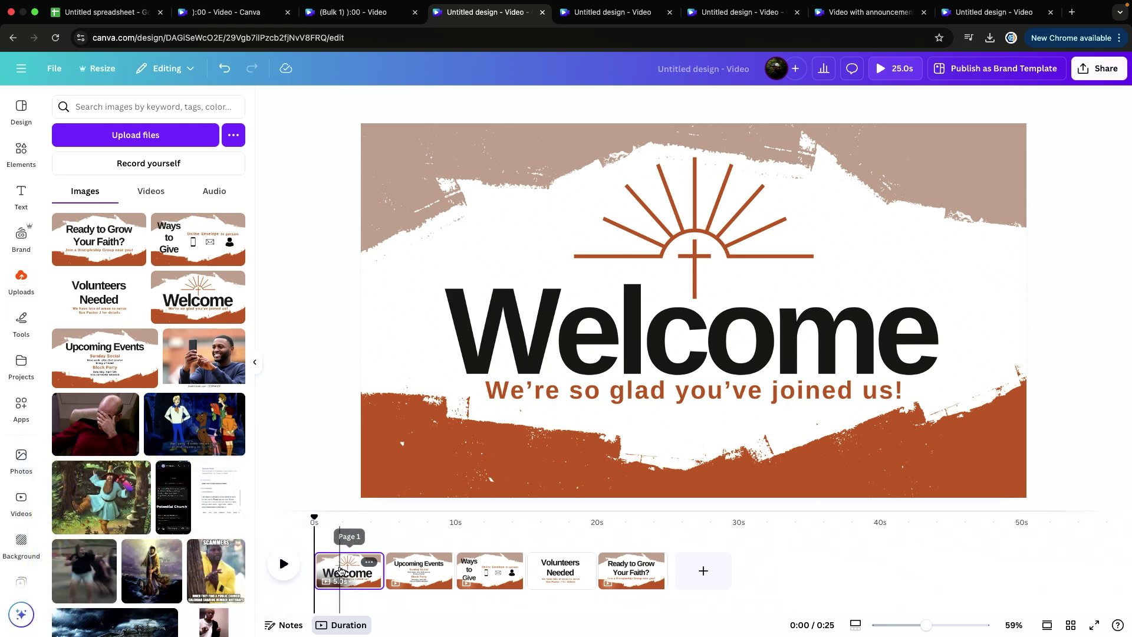
pyautogui.press('super+a')
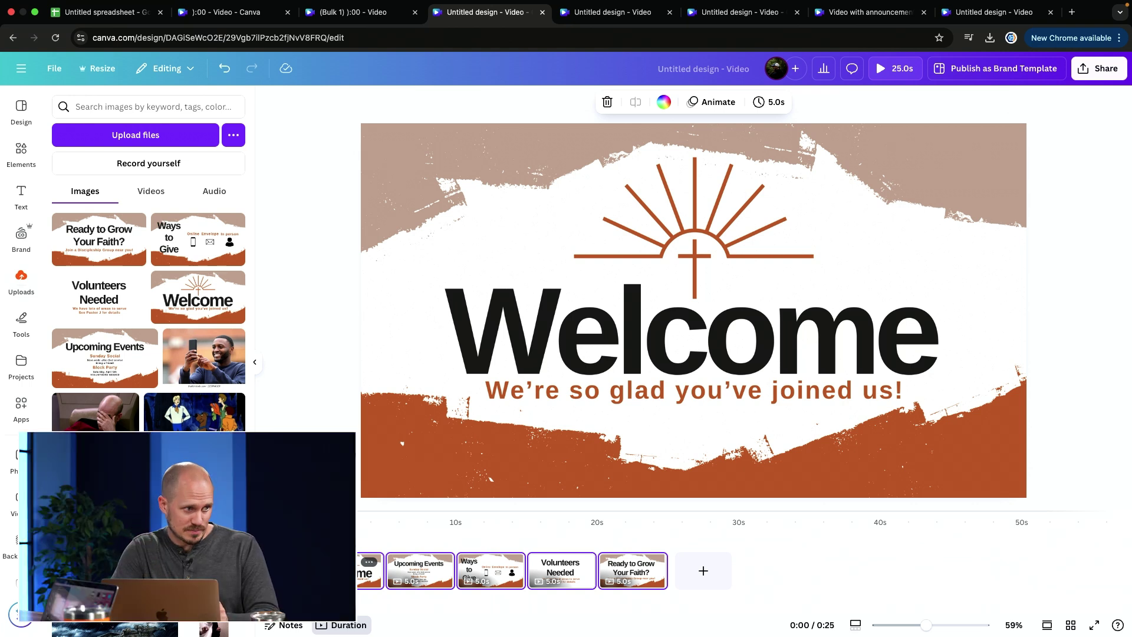
pyautogui.press('super+d')
pyautogui.press('super+d')
pyautogui.press('super+d')
pyautogui.press('super+d')
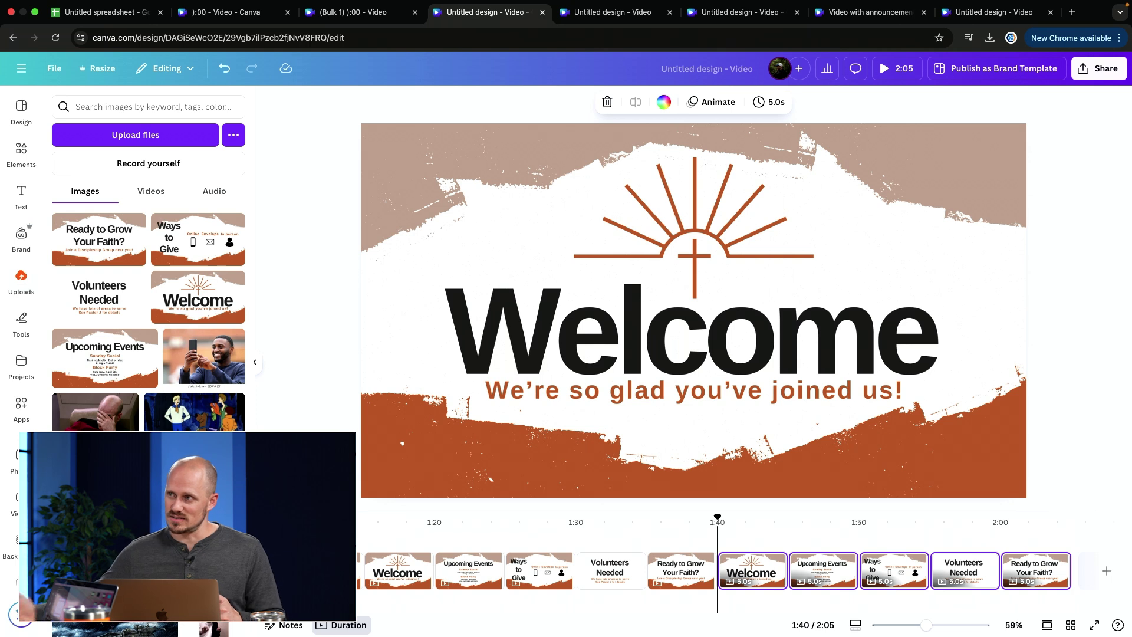
pyautogui.press('super+d')
pyautogui.press('super+d')
pyautogui.press('super+d')
pyautogui.press('super+d')
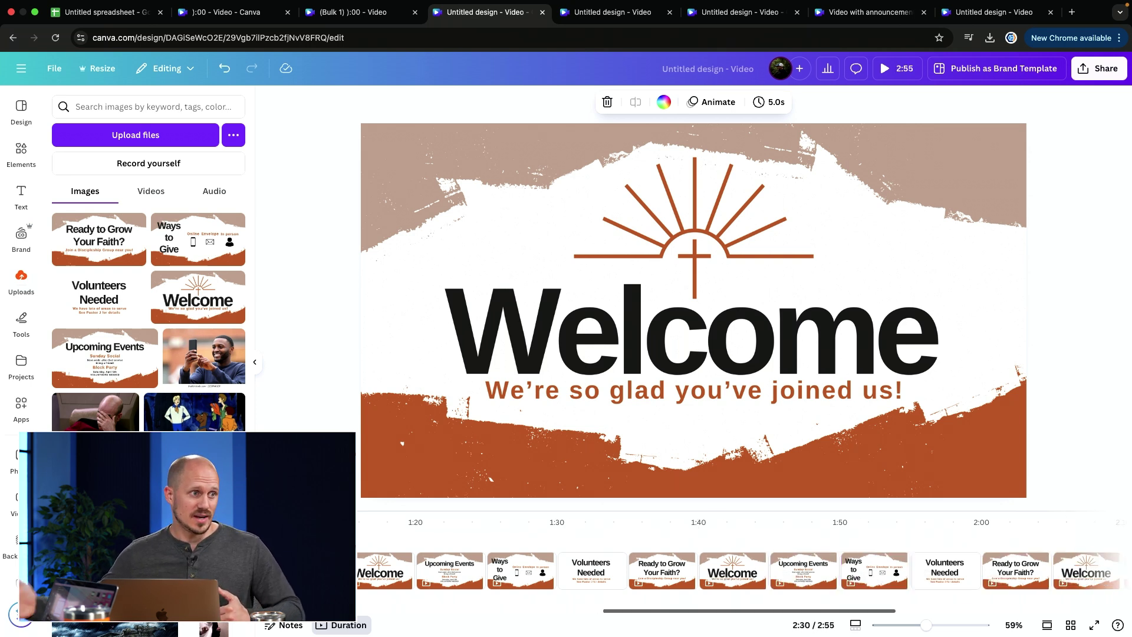
pyautogui.press('super+d')
pyautogui.press('super+d')
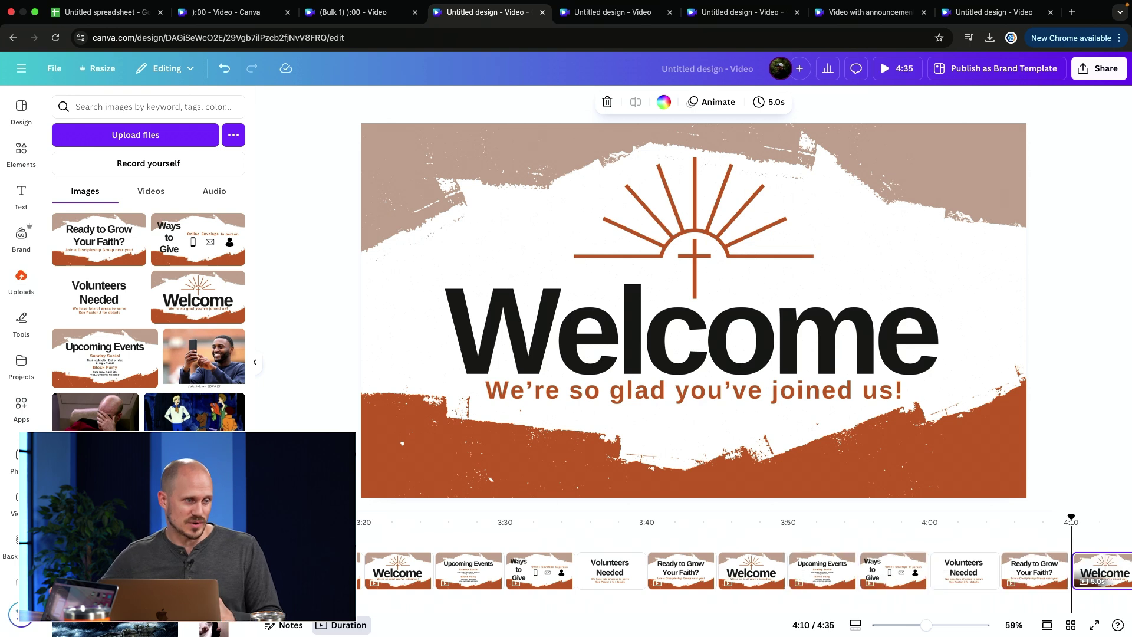
pyautogui.press('super+d')
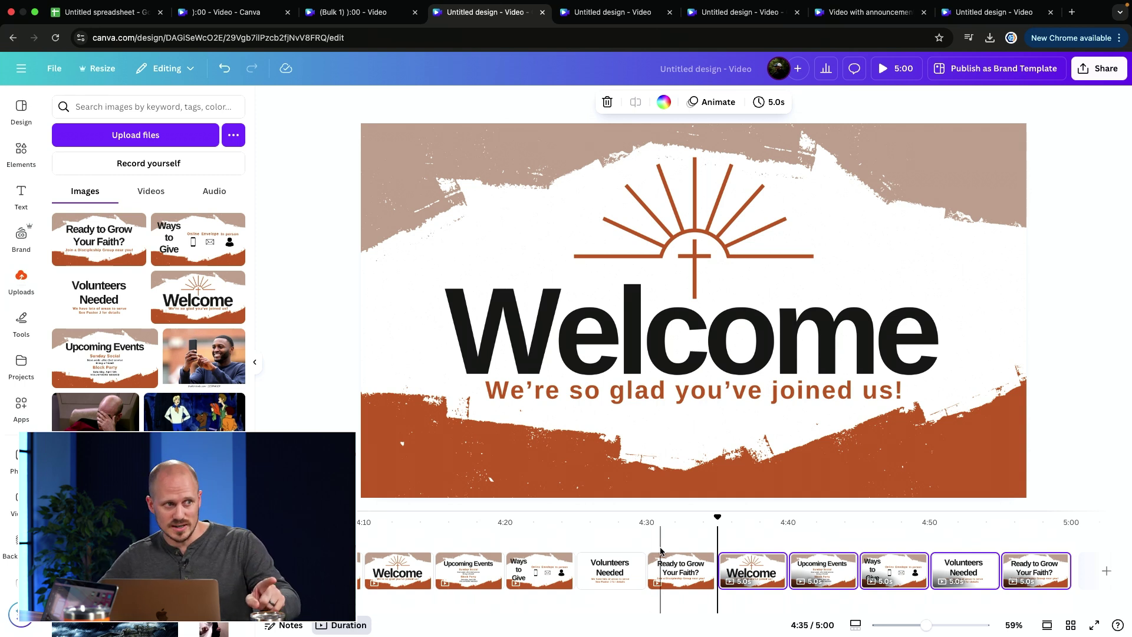
# Review the MP4 download settings for the five-minute announcement video, then close them
pyautogui.click(1103, 75)
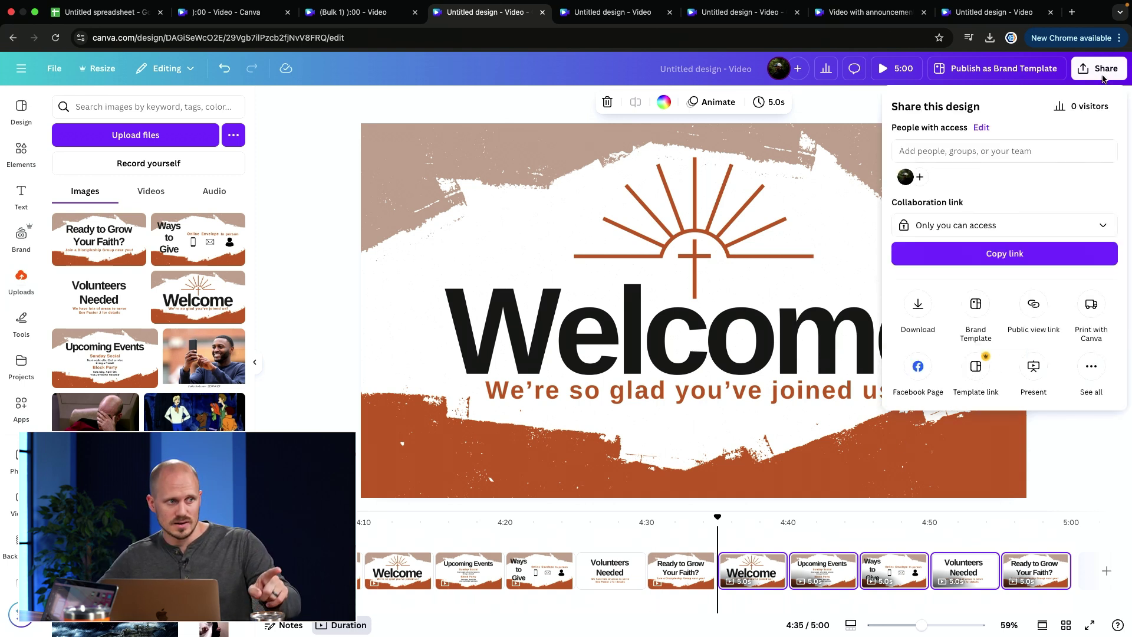
pyautogui.click(917, 302)
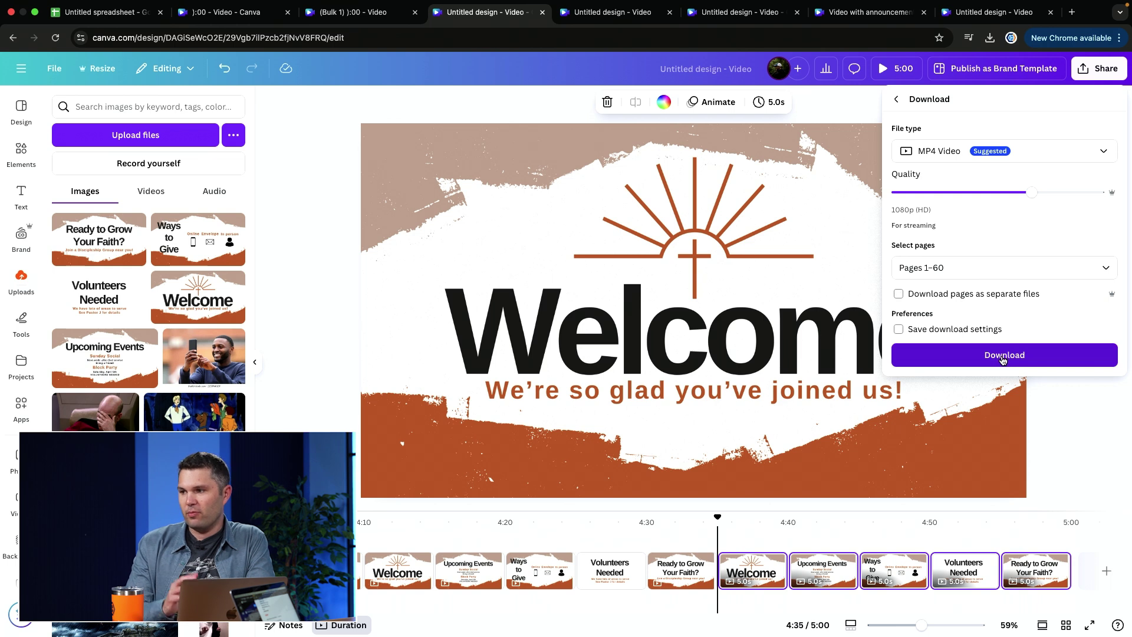
pyautogui.click(1114, 429)
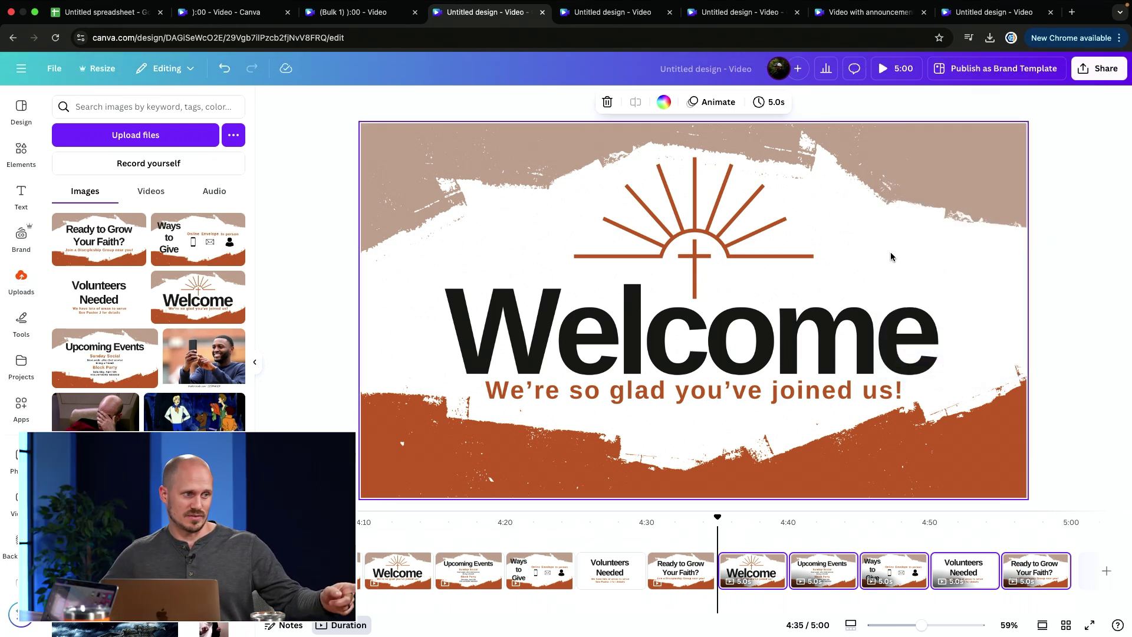
# Switch to the design that holds the announcement loop as one five-minute video, preview it full screen and close the preview
pyautogui.click(633, 13)
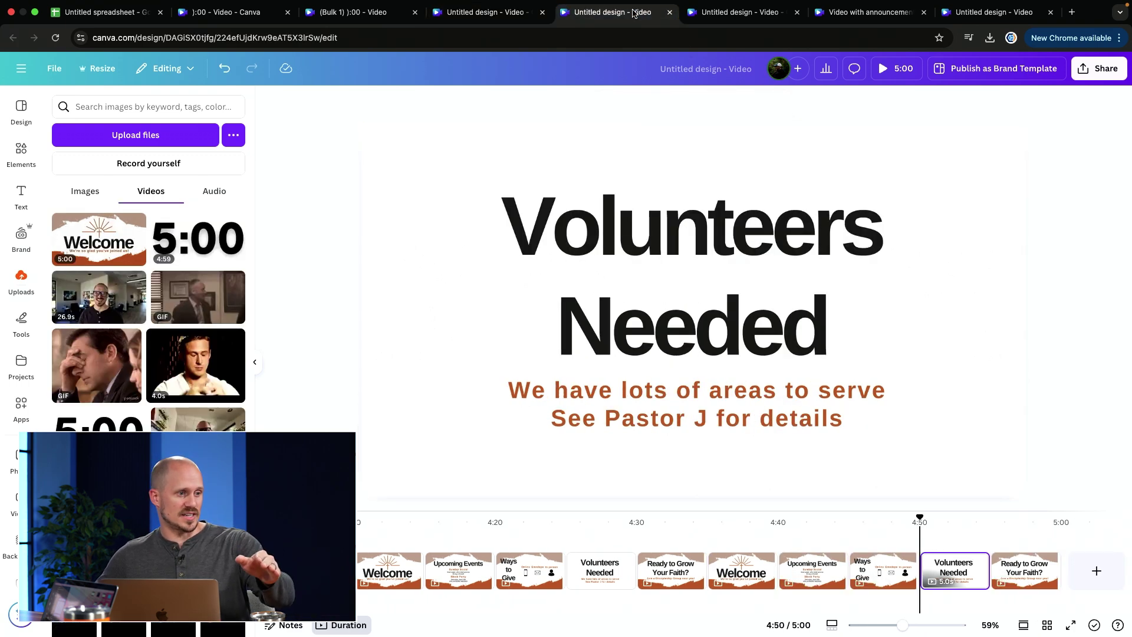
pyautogui.click(742, 13)
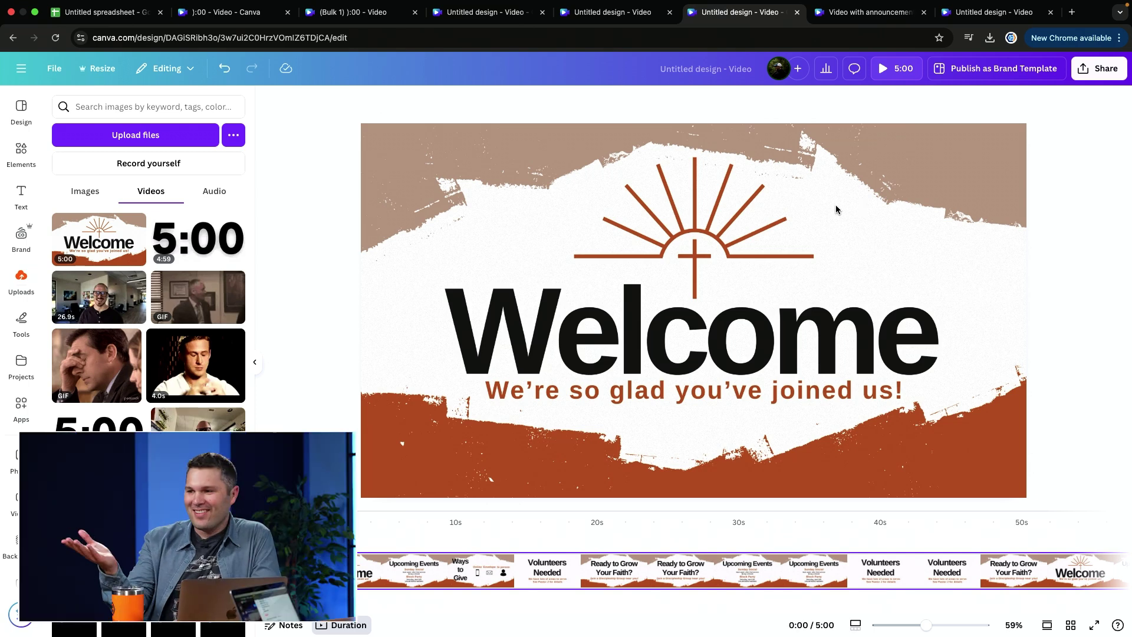
pyautogui.click(888, 74)
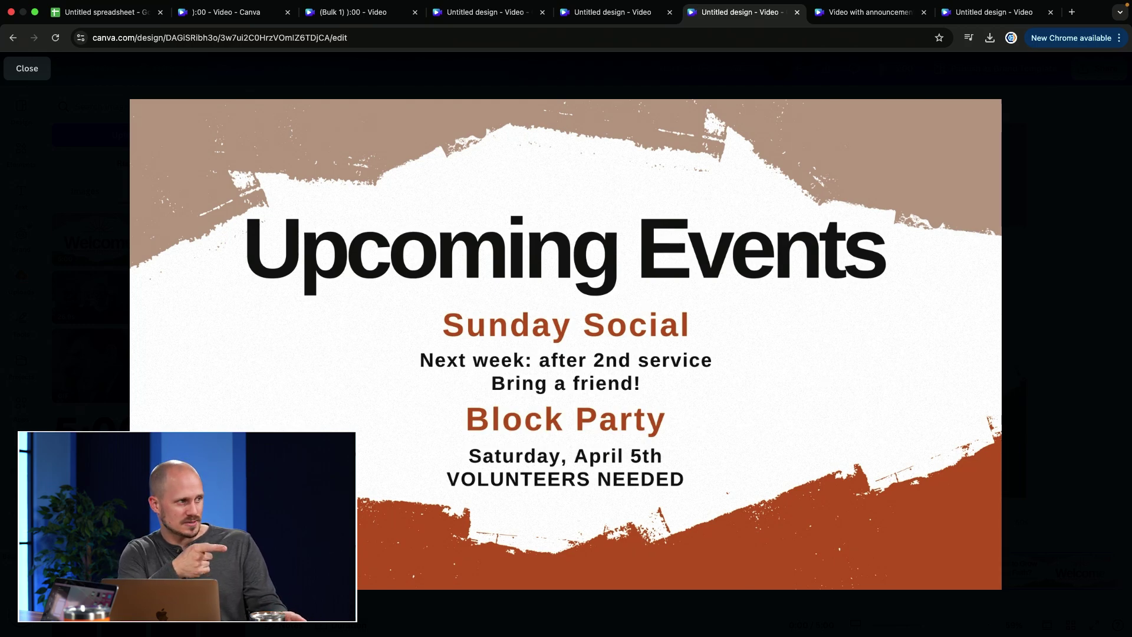
pyautogui.click(28, 68)
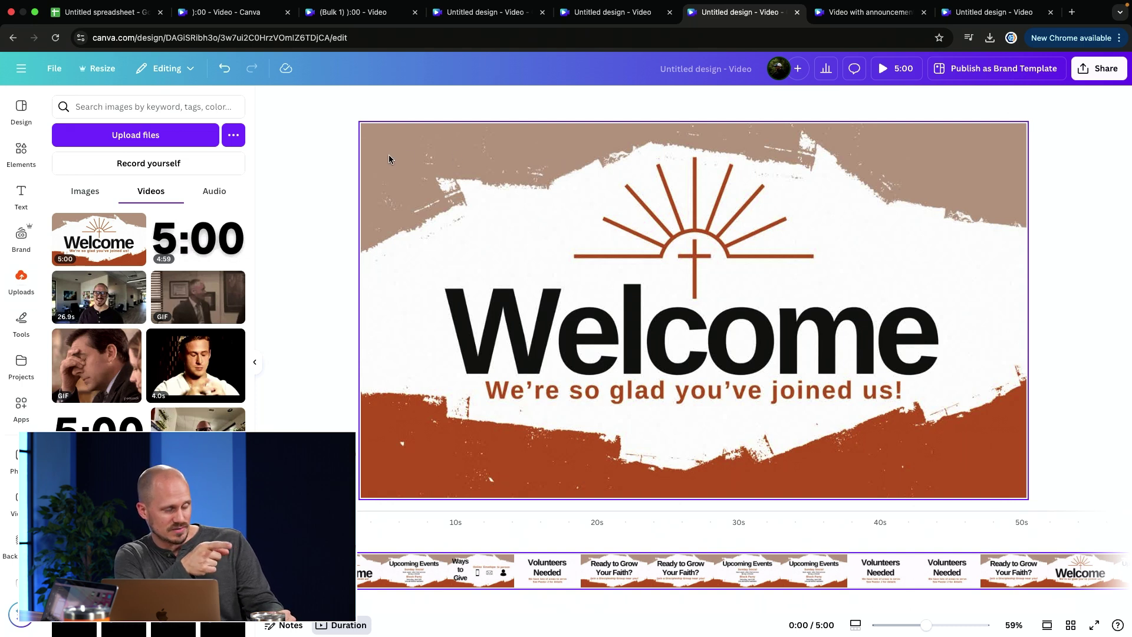
# Add the 4:59 countdown video over the Welcome slide, shrink it to a small box and place it in the slide's upper-right corner
pyautogui.click(197, 245)
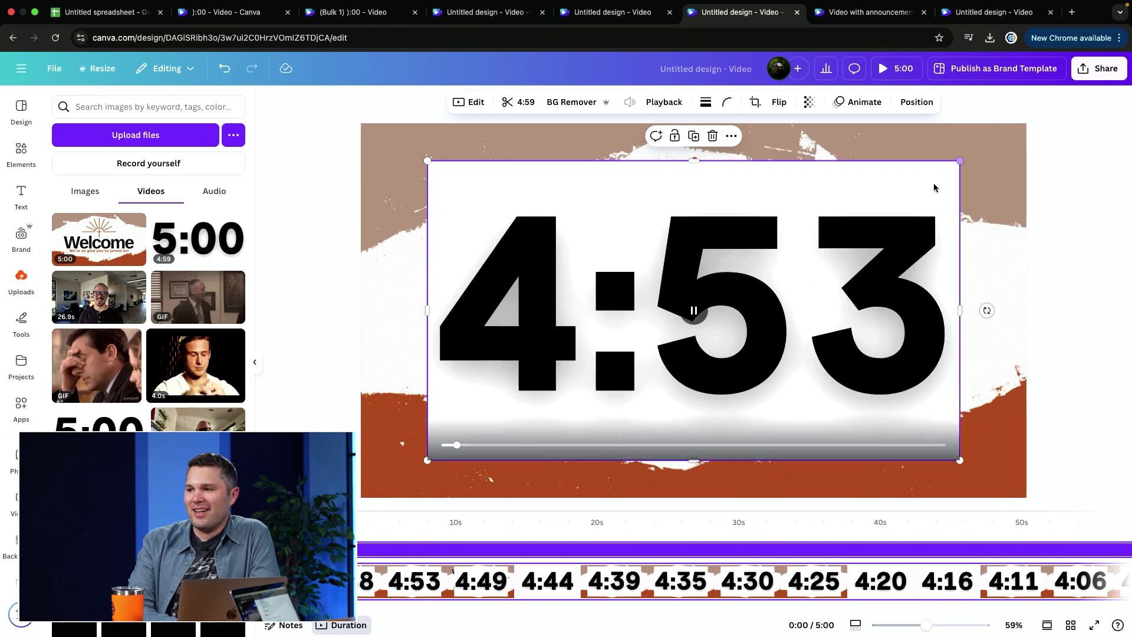
pyautogui.moveTo(959, 160); pyautogui.dragTo(918, 222)
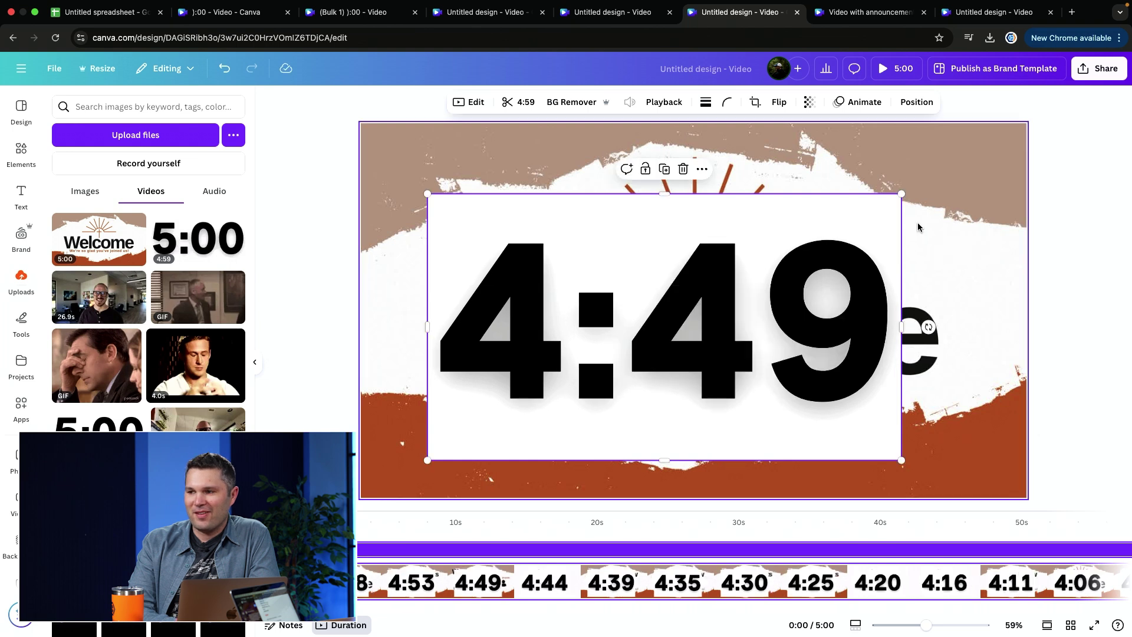
pyautogui.moveTo(901, 193); pyautogui.dragTo(571, 382)
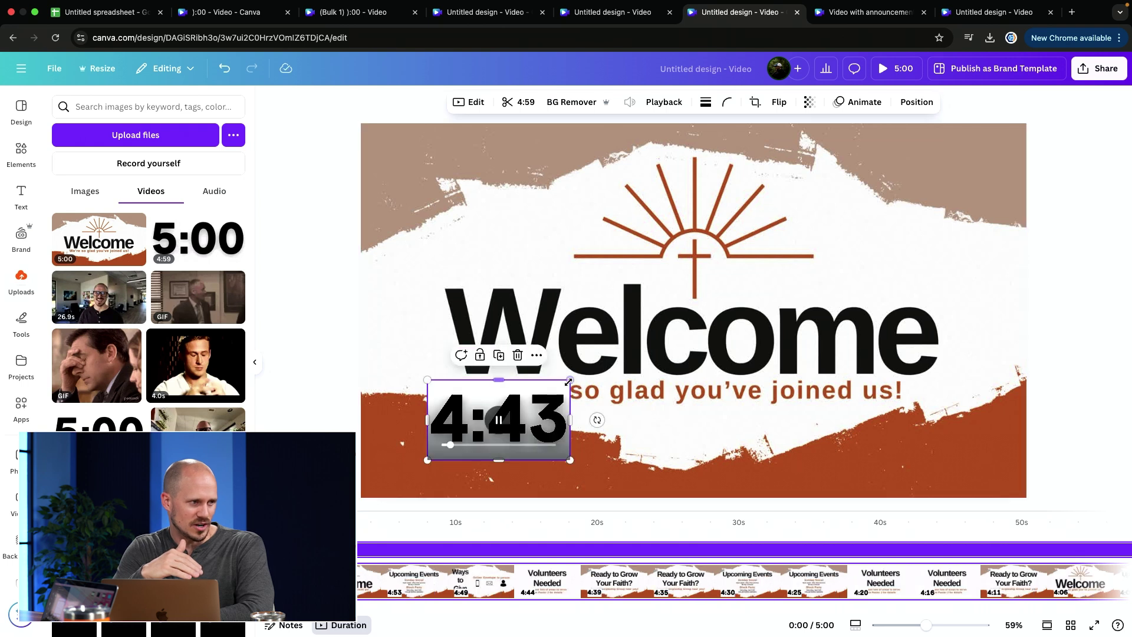
pyautogui.moveTo(549, 402); pyautogui.dragTo(1005, 148)
pyautogui.click(837, 153)
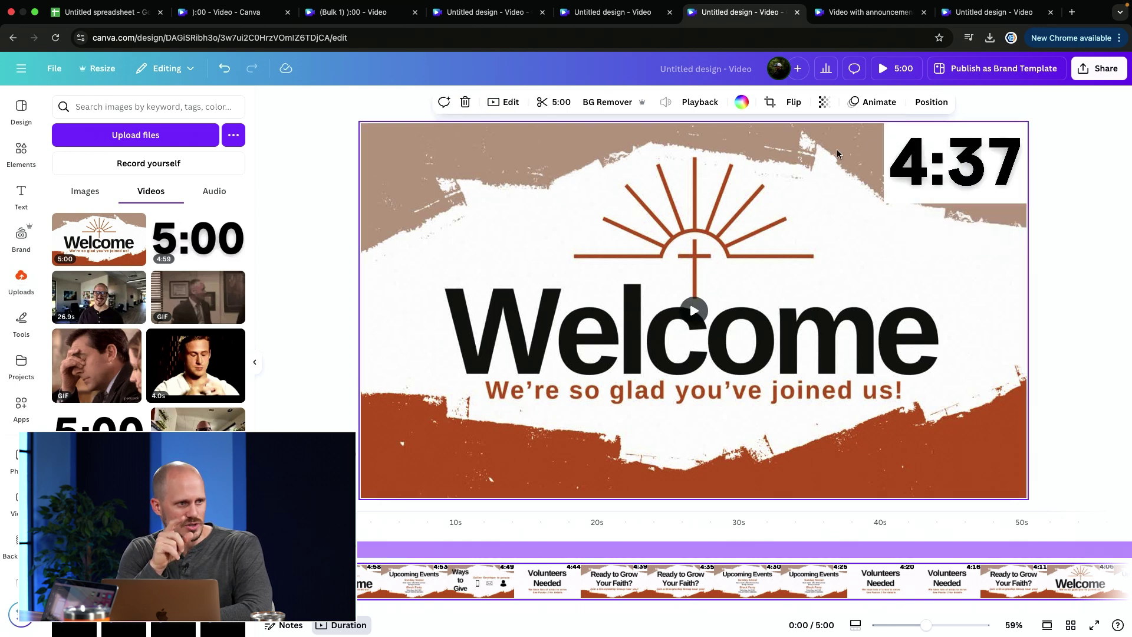
# Remove the white background from the countdown video using BG Remover
pyautogui.click(990, 154)
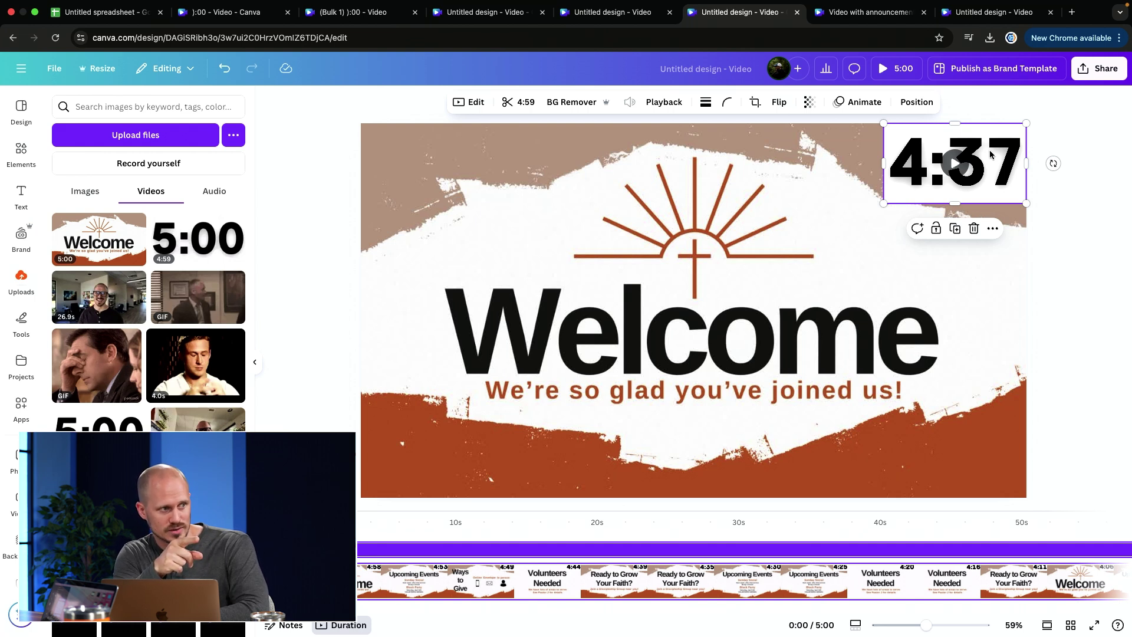
pyautogui.click(579, 108)
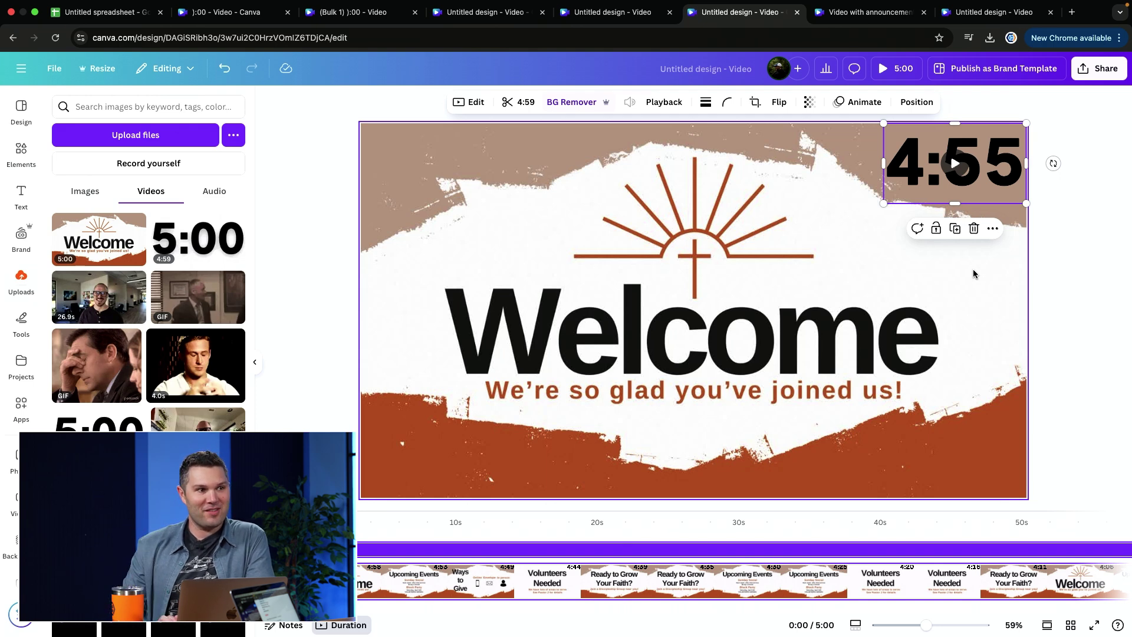
pyautogui.click(989, 270)
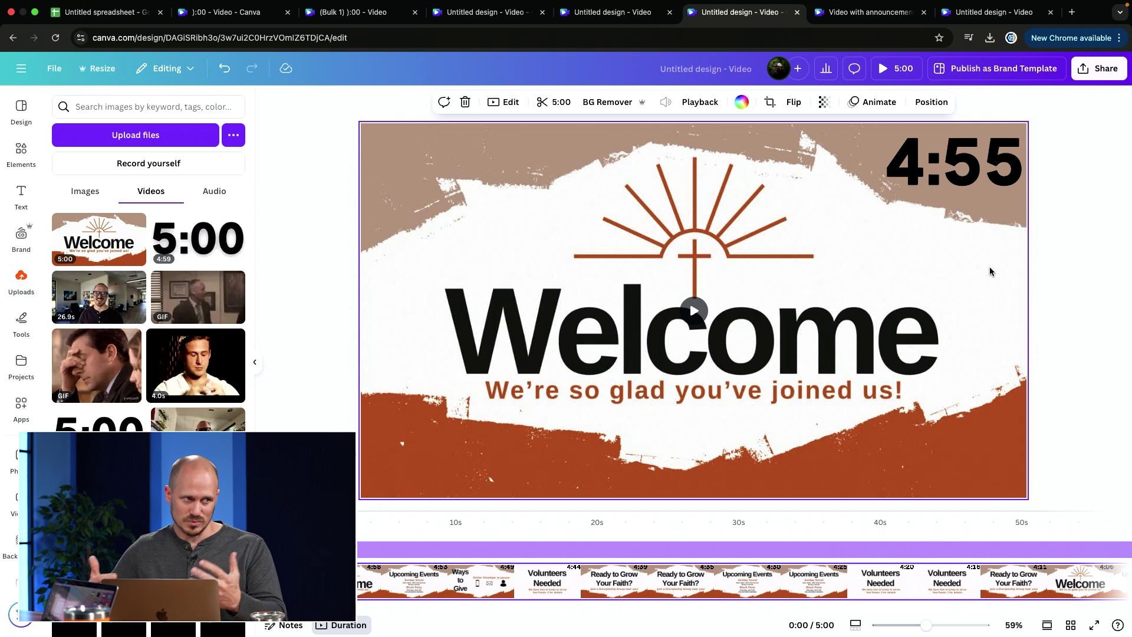
# Shift the countdown slightly inward from the slide's upper-right corner and play the video with the overlay
pyautogui.moveTo(1009, 218)
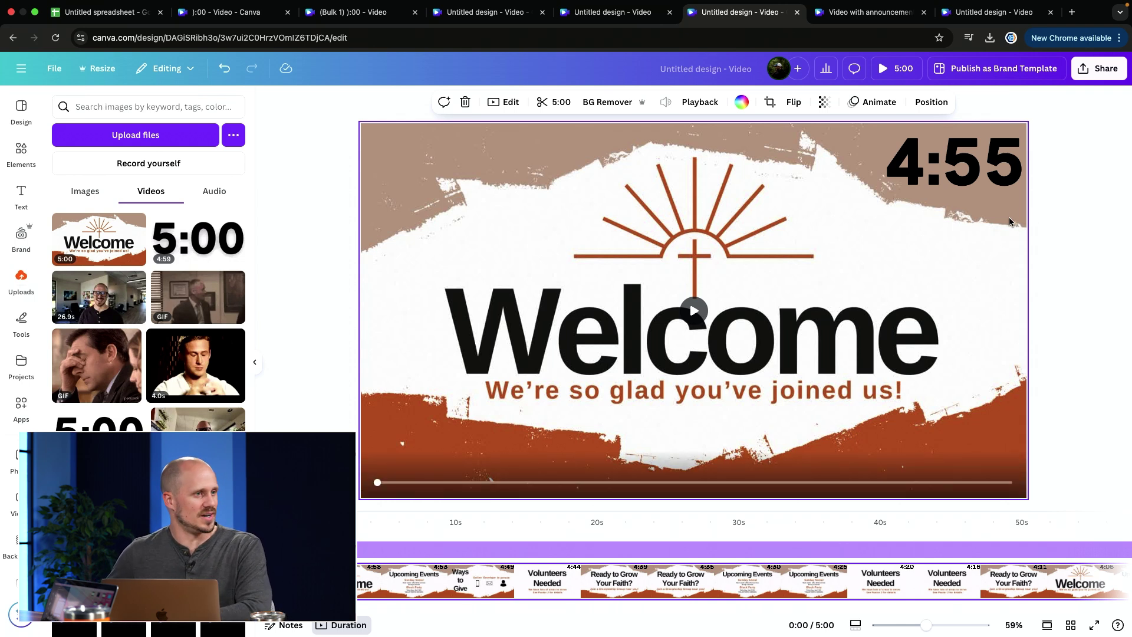
pyautogui.click(979, 171)
pyautogui.moveTo(980, 171); pyautogui.dragTo(970, 177)
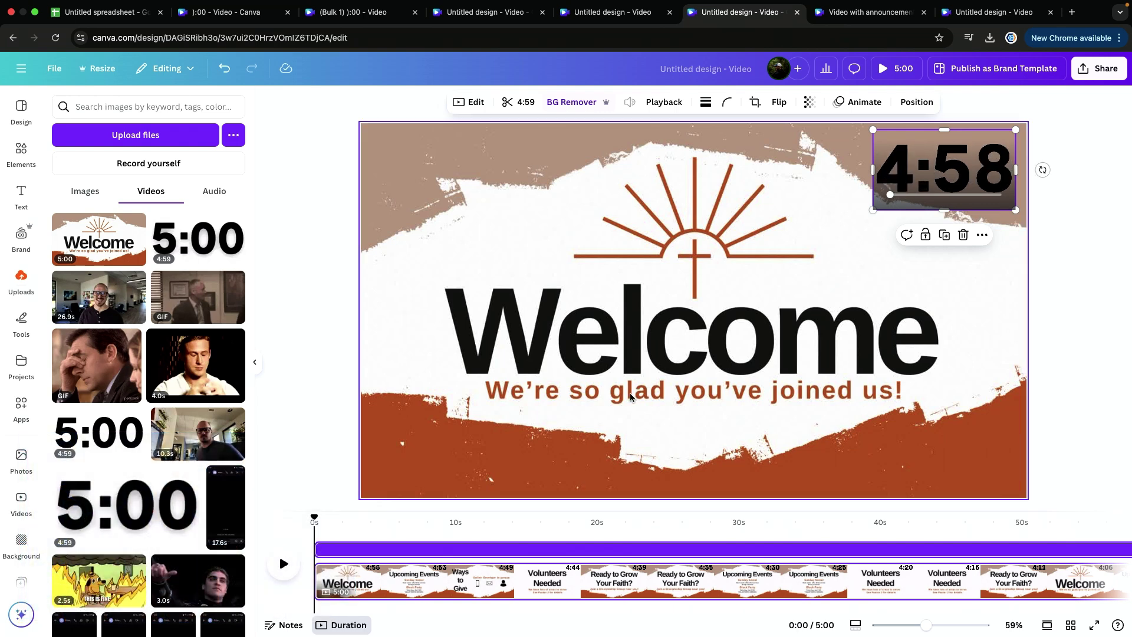
pyautogui.click(283, 563)
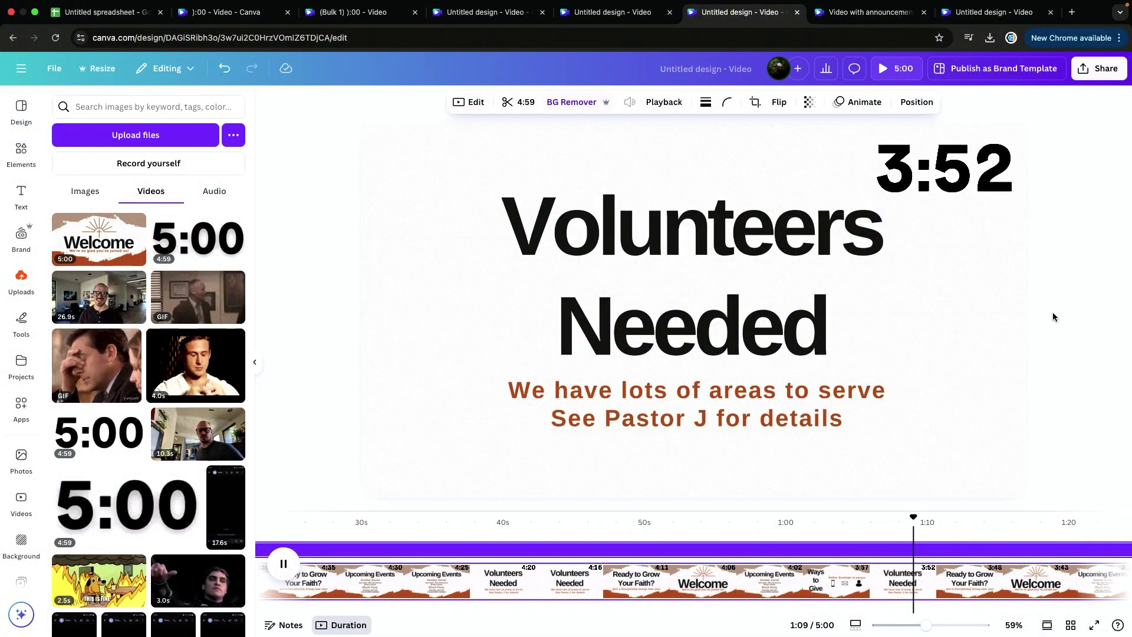
# In the "Video with announcement video" design, examine the recorded announcement clip at the end of the timeline and the total video length
pyautogui.click(882, 16)
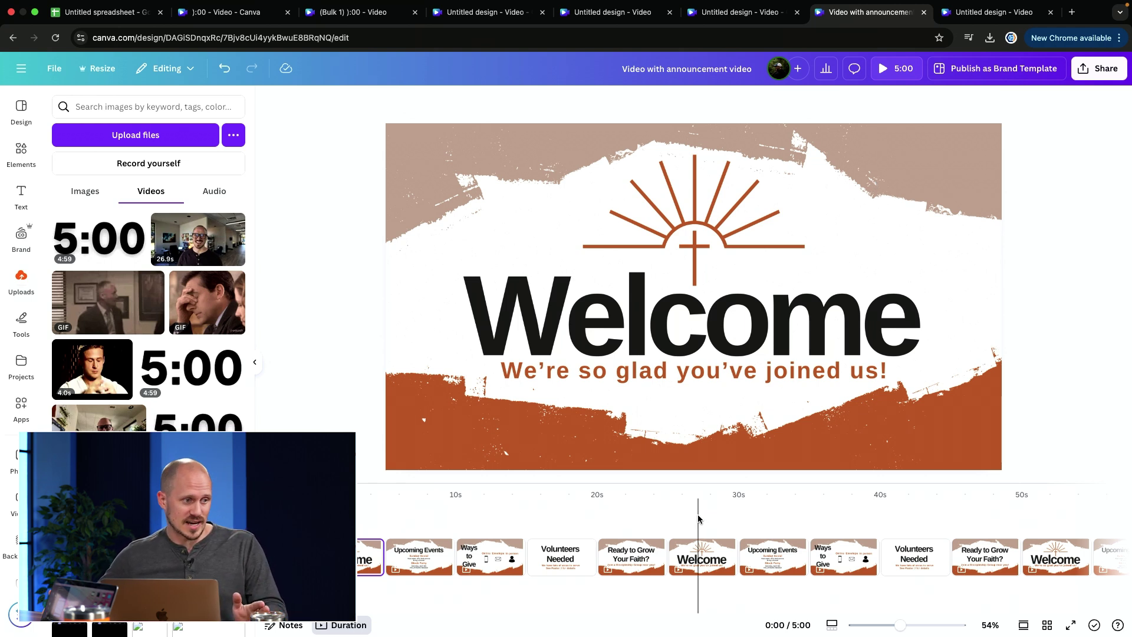
pyautogui.hscroll(3, 697, 519)
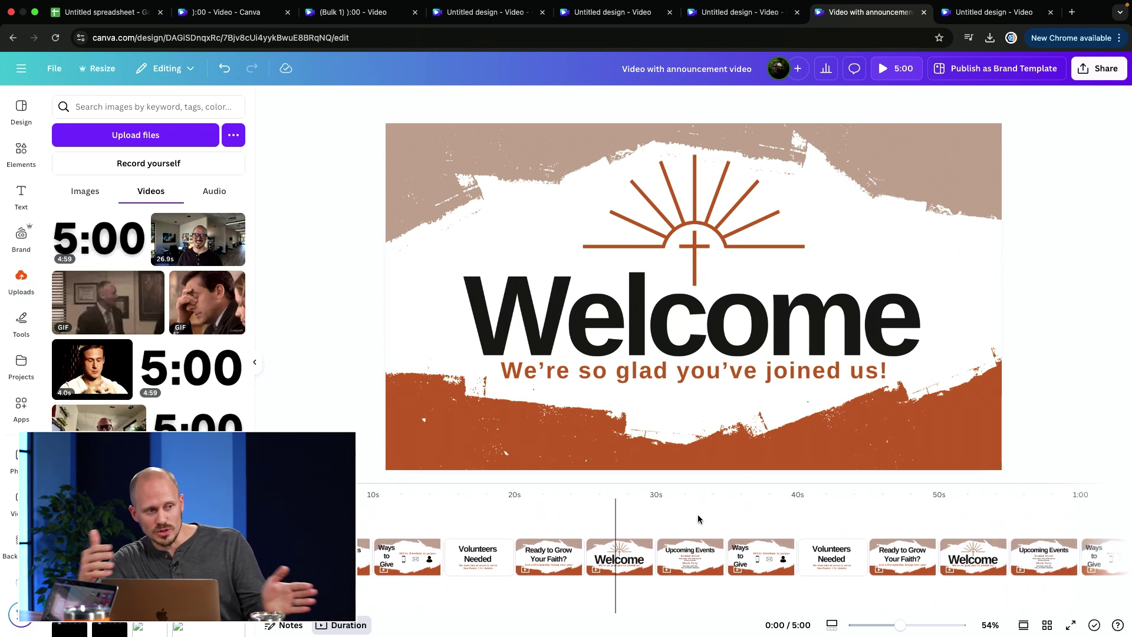
pyautogui.hscroll(20, 698, 515)
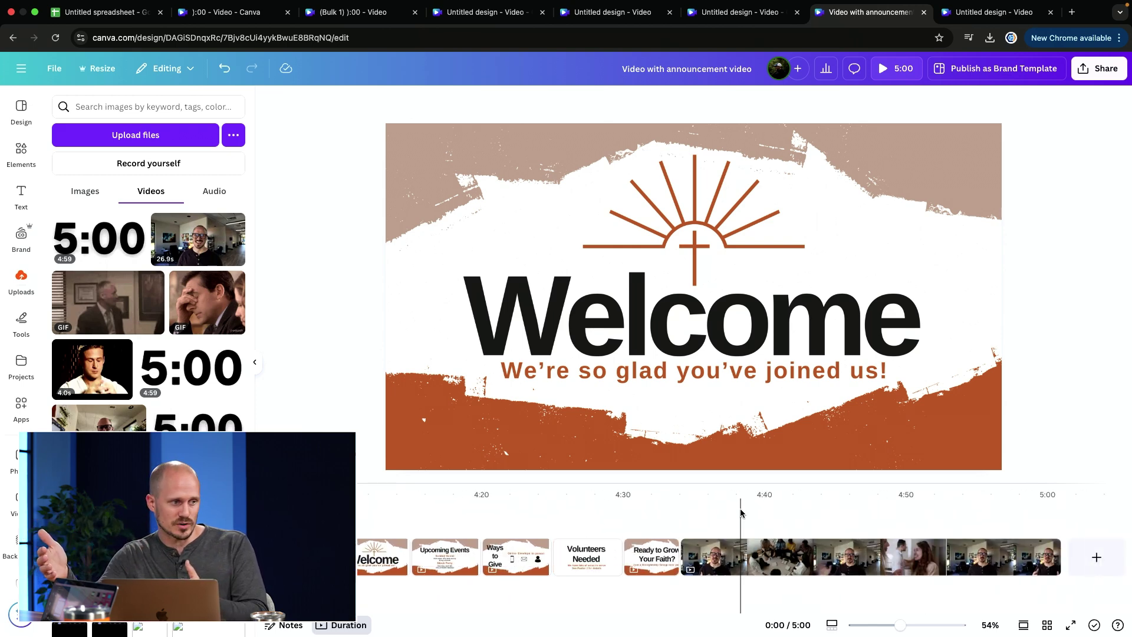
pyautogui.click(684, 514)
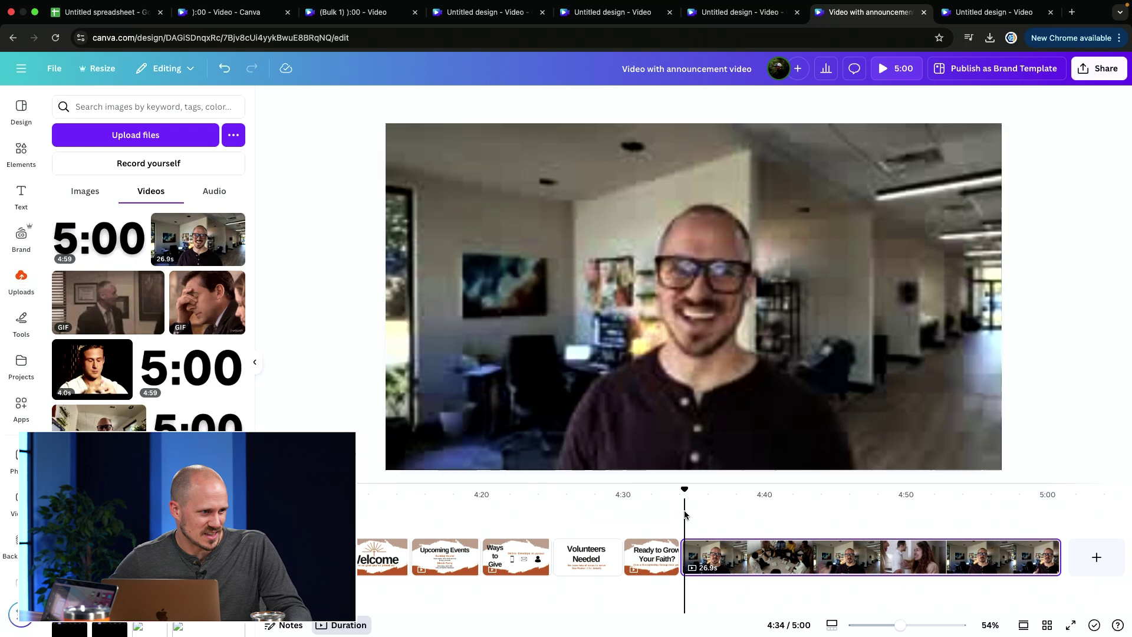
pyautogui.click(777, 560)
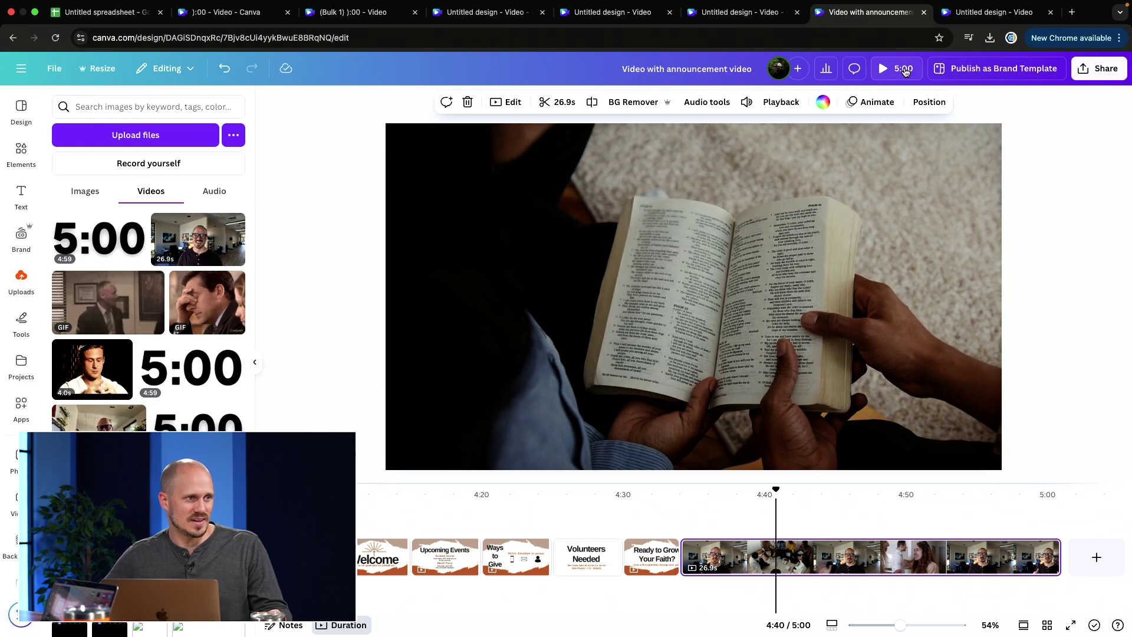
pyautogui.scroll(10, 902, 72)
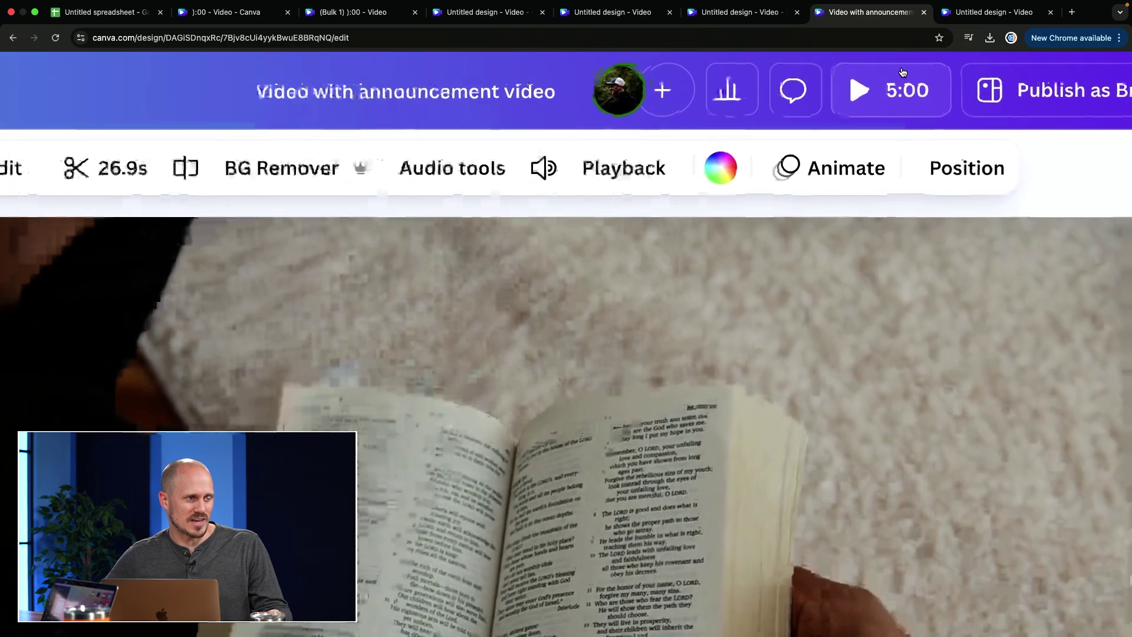
pyautogui.scroll(2, 902, 72)
pyautogui.scroll(-2, 902, 72)
pyautogui.scroll(-5, 902, 72)
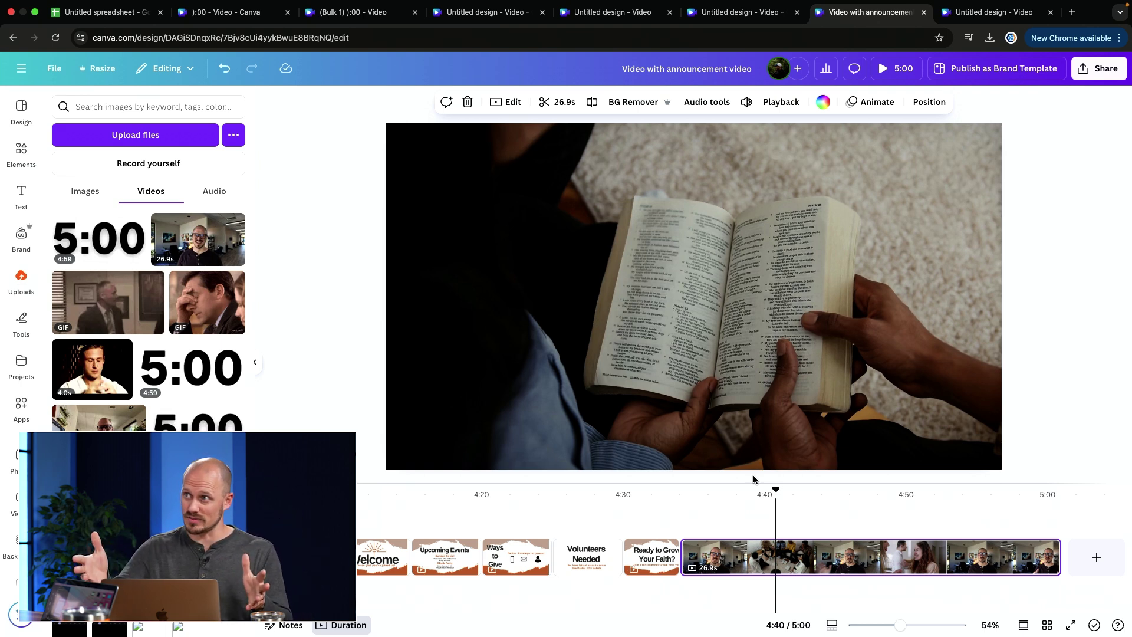
pyautogui.click(710, 532)
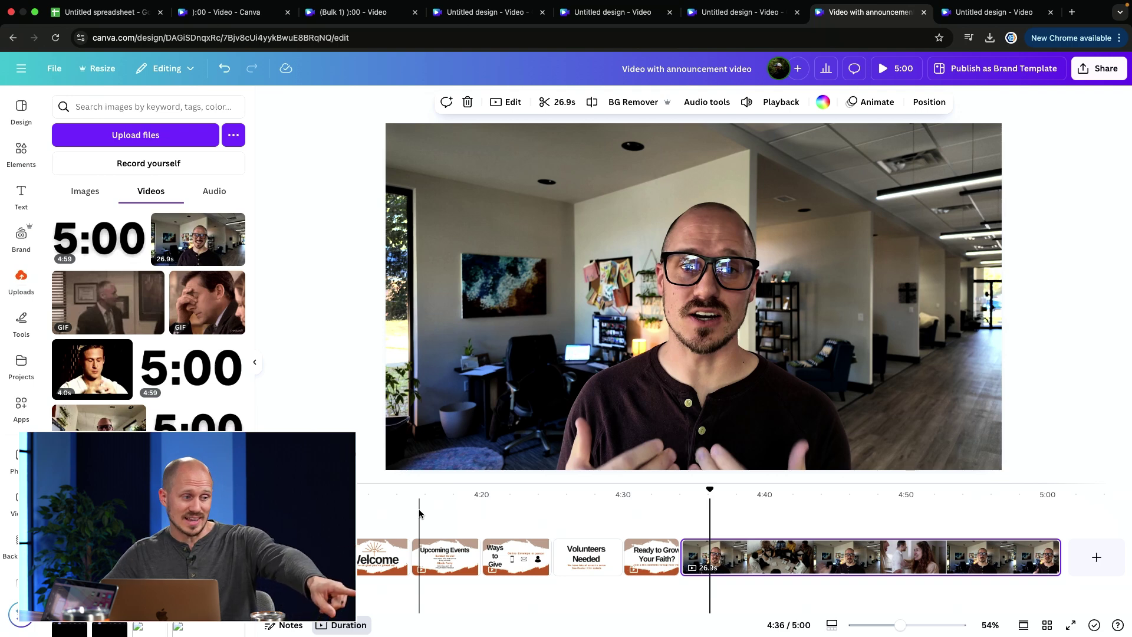
# Adjust the "Ready to Grow Your Faith?" page before the recorded clip to 3.2 seconds so the whole video runs 5:00
pyautogui.click(653, 559)
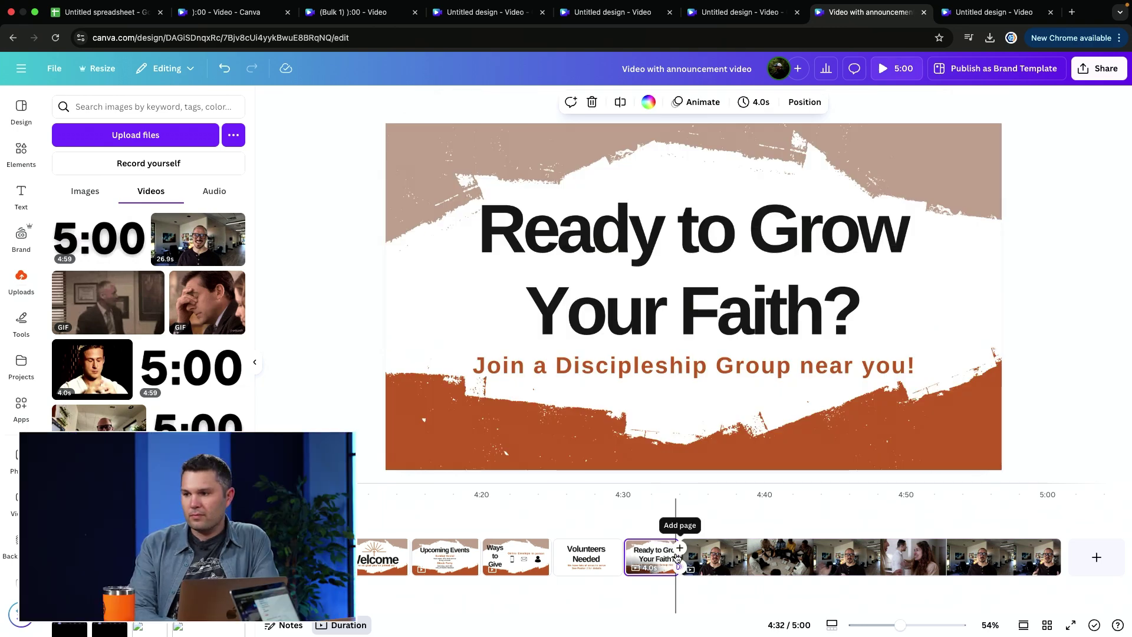
pyautogui.moveTo(668, 557); pyautogui.dragTo(680, 557)
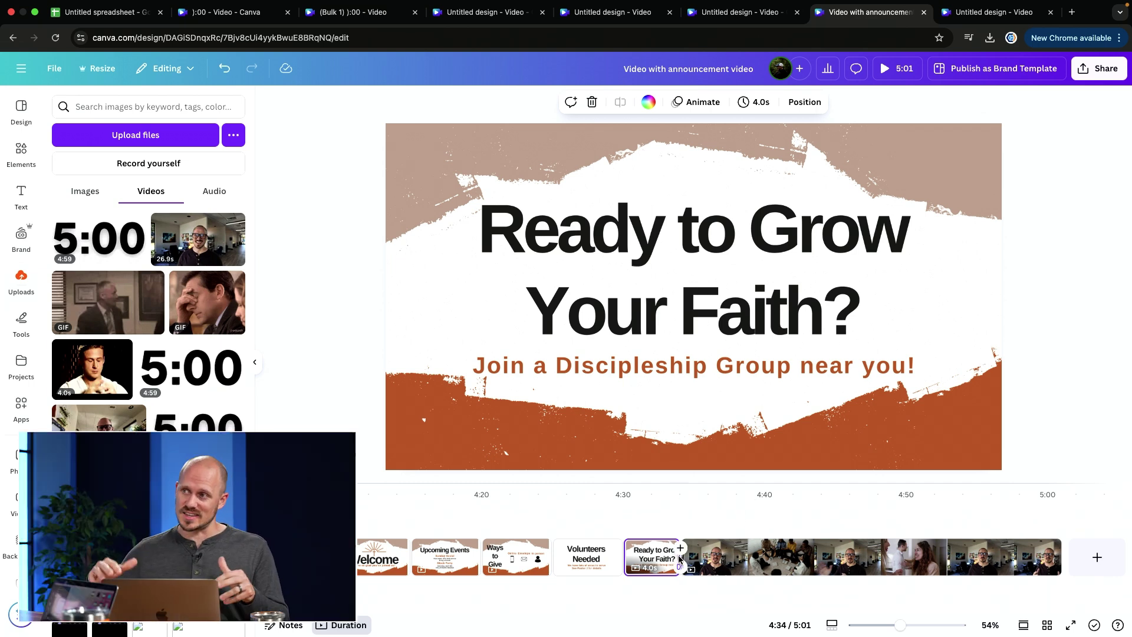
pyautogui.moveTo(674, 560); pyautogui.dragTo(659, 559)
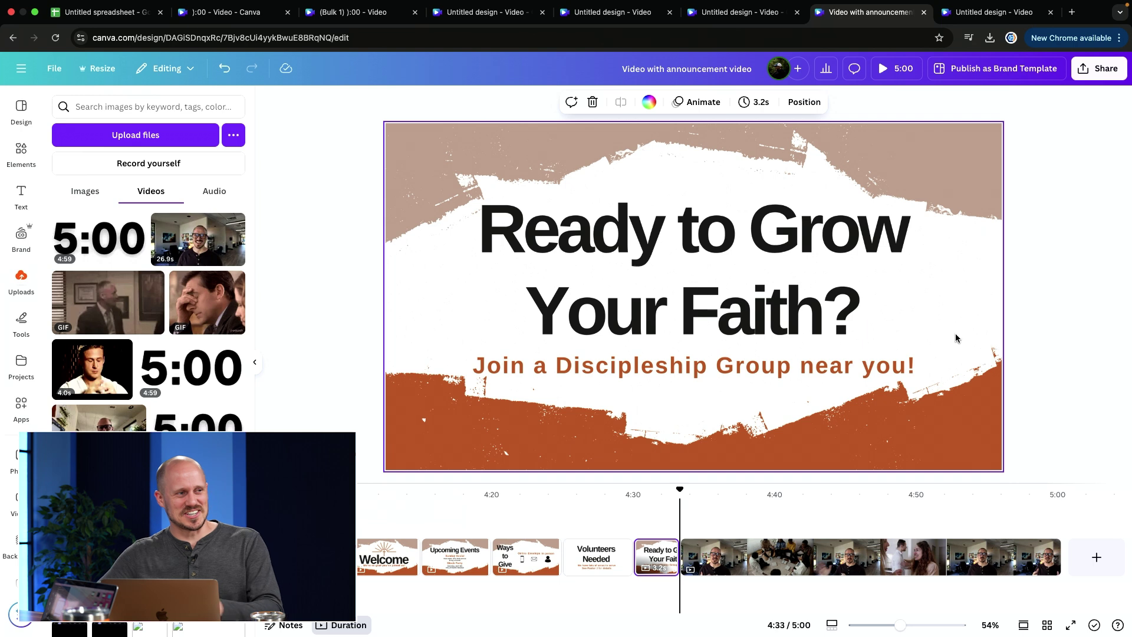
# Review the MP4 download settings for the video with the recorded announcement, then close them without downloading
pyautogui.click(1101, 71)
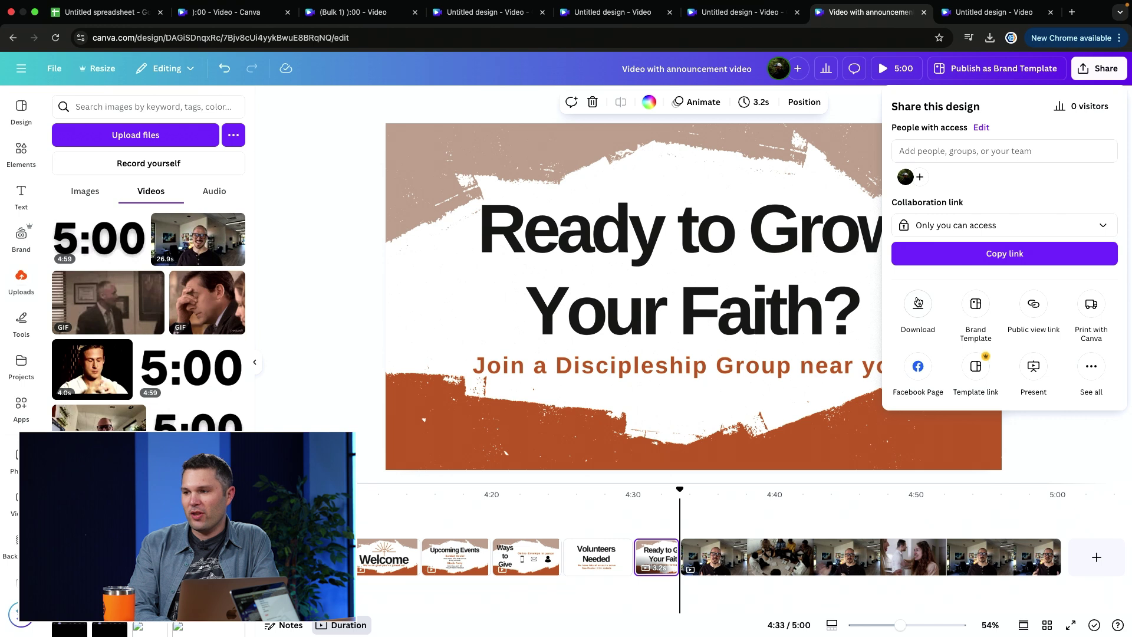
pyautogui.click(918, 307)
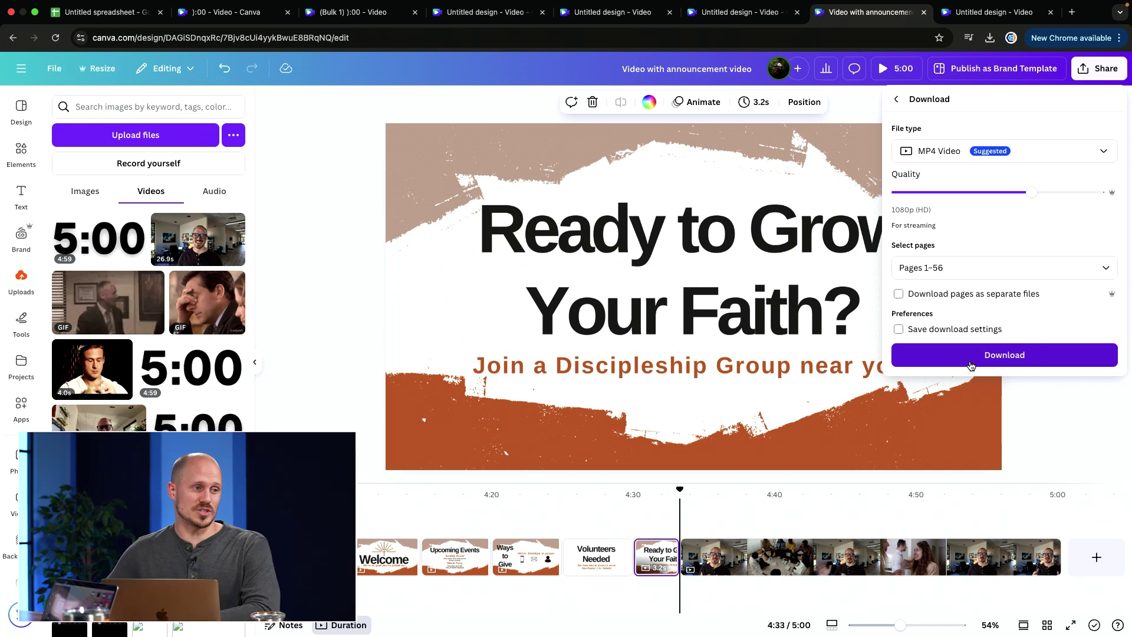
pyautogui.click(1114, 419)
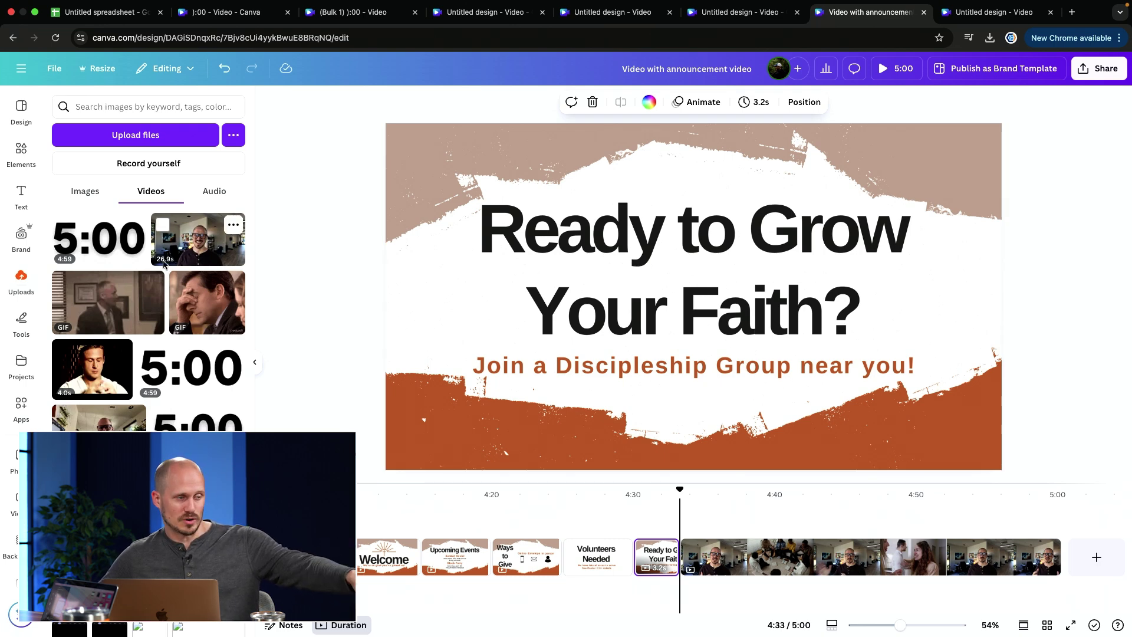
# Switch to the design containing the exported video with the recorded announcement, preview its final section, and look through its timeline
pyautogui.click(995, 11)
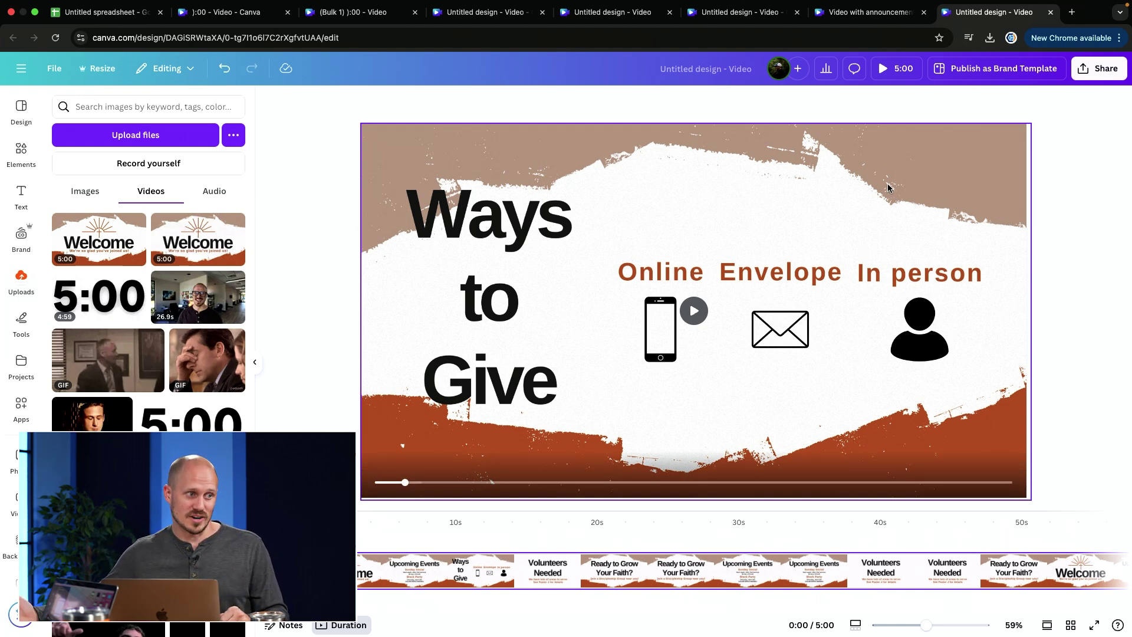
pyautogui.click(880, 69)
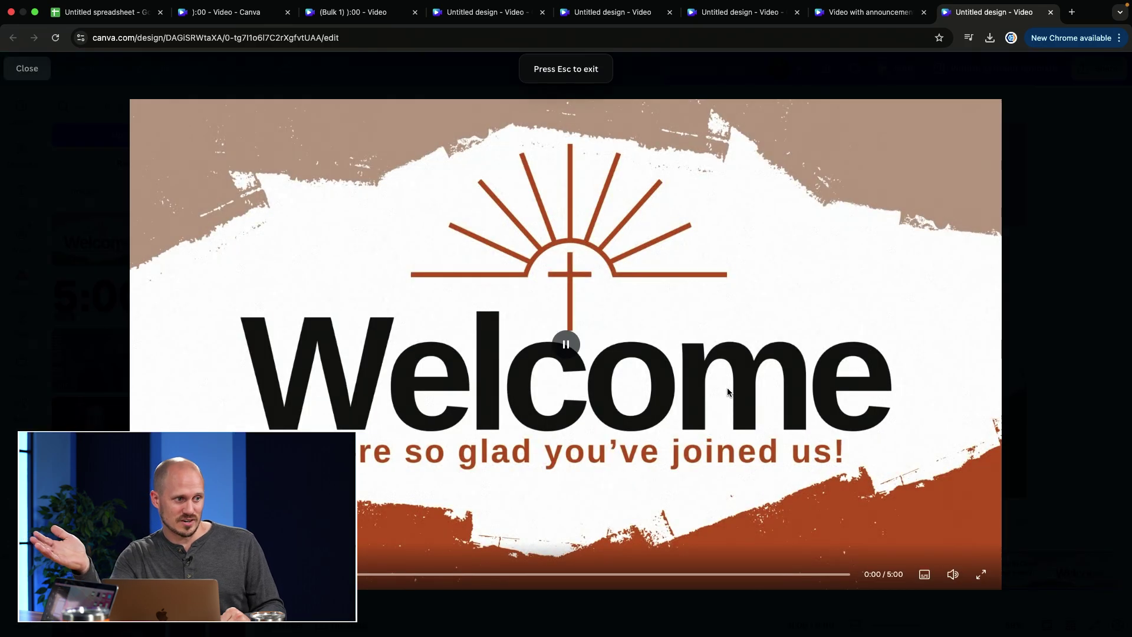
pyautogui.click(767, 573)
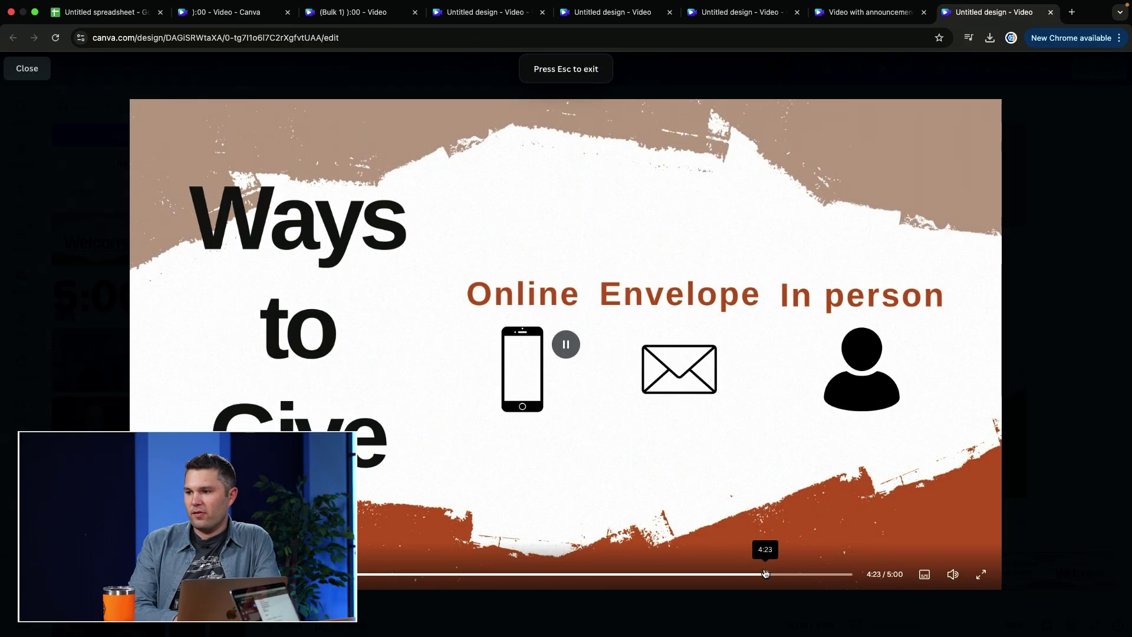
pyautogui.click(797, 573)
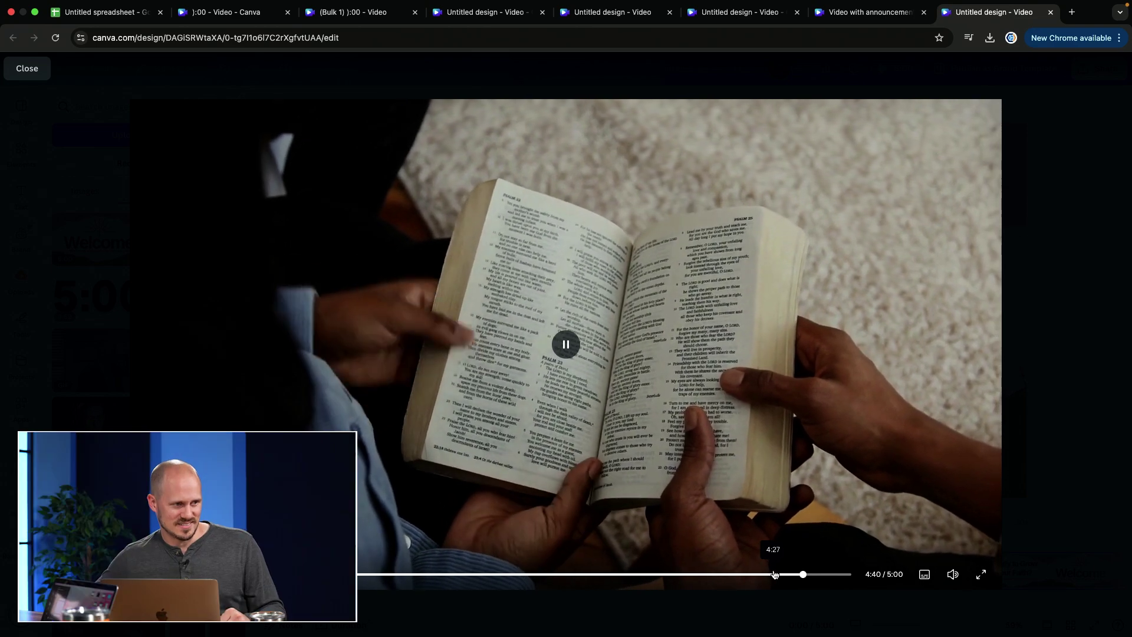
pyautogui.click(774, 574)
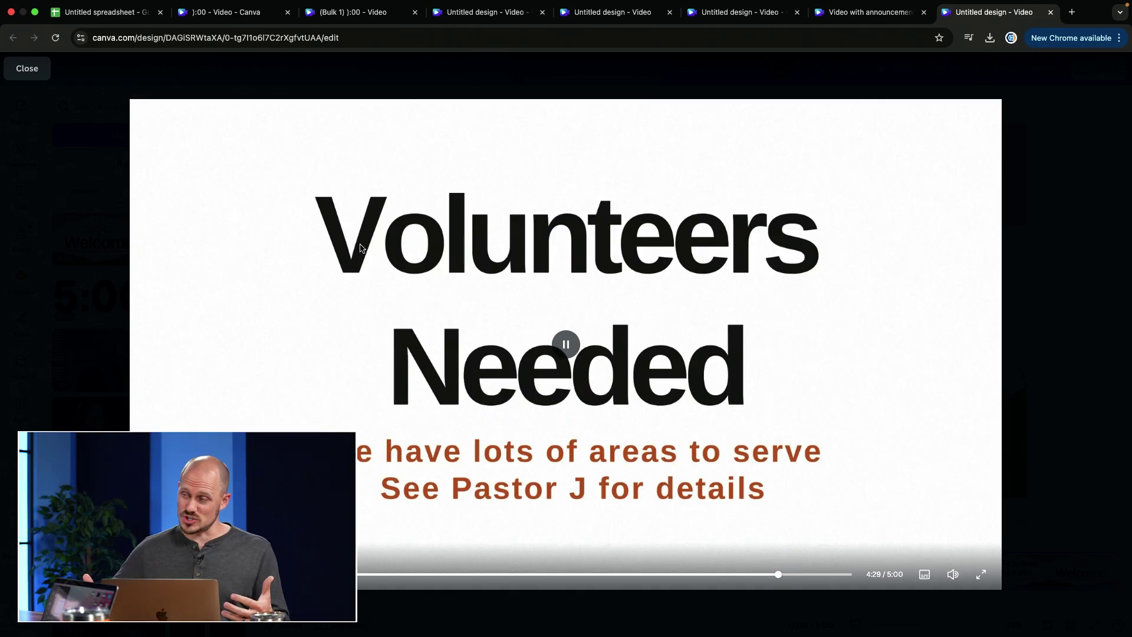
pyautogui.click(29, 66)
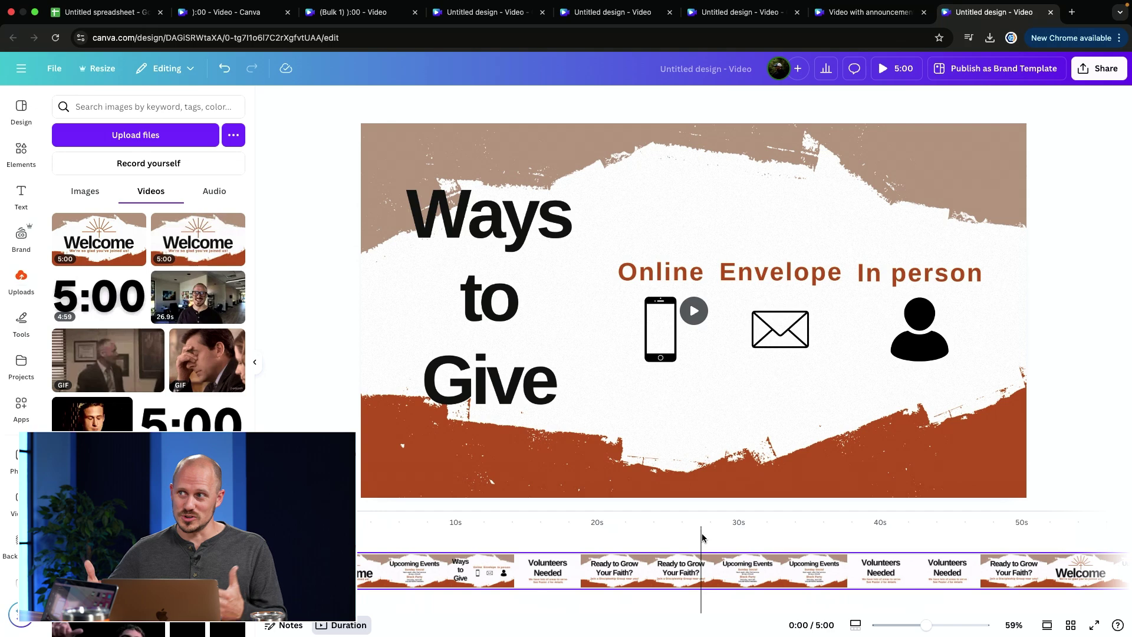
pyautogui.hscroll(-2, 706, 541)
pyautogui.hscroll(15, 706, 541)
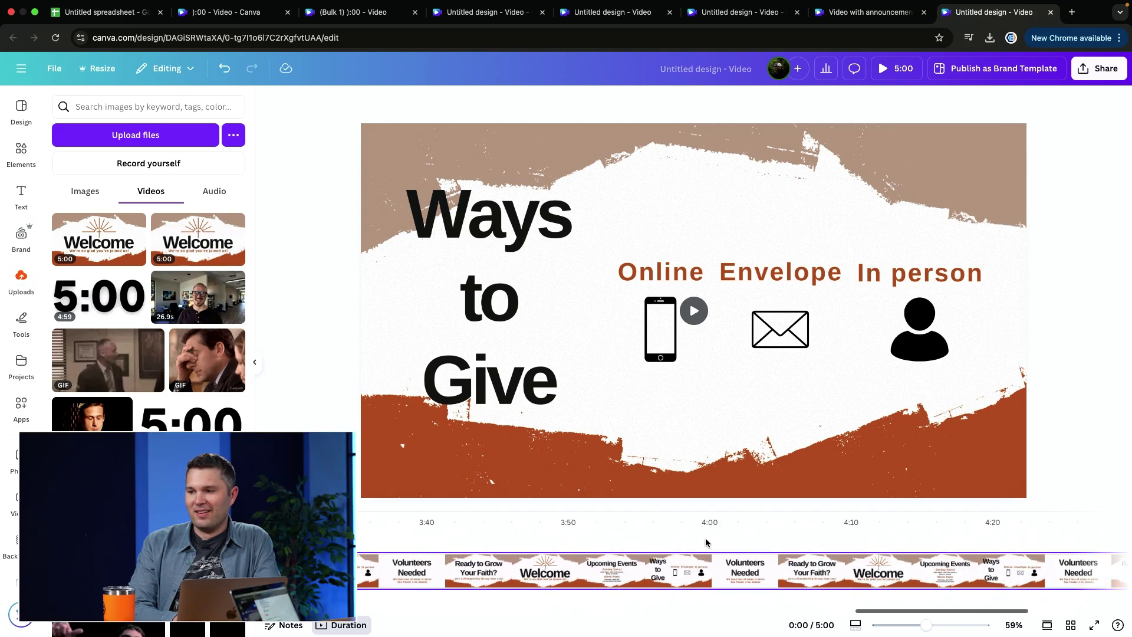
pyautogui.hscroll(-12, 706, 541)
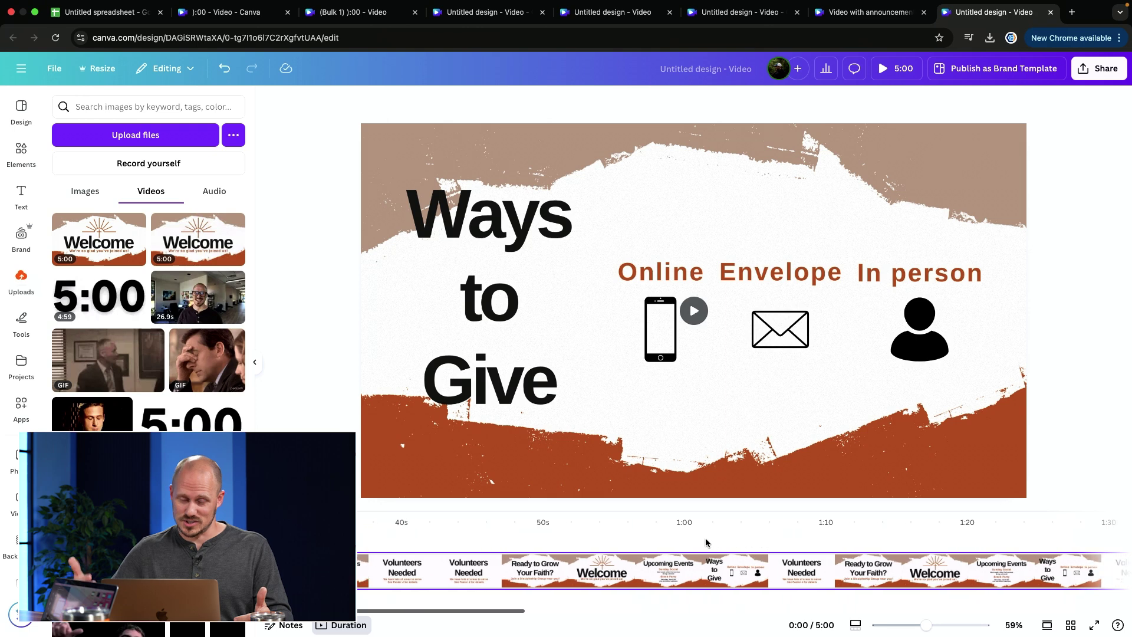
pyautogui.hscroll(-4, 705, 540)
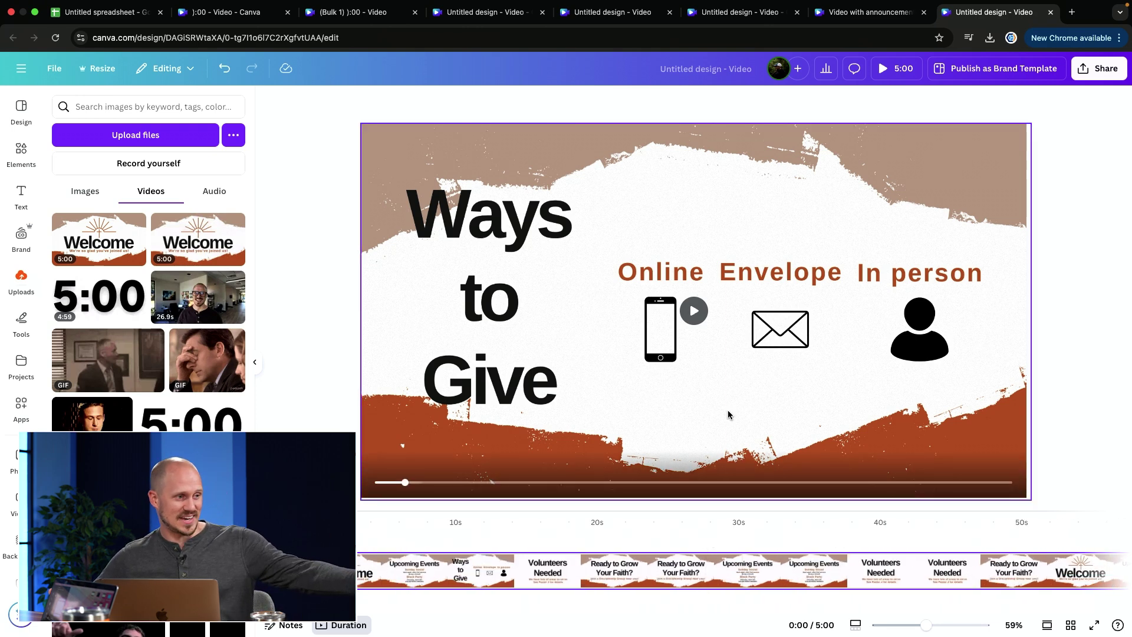
# Overlay the 4:59 countdown video with its background removed, shrunk into the lower-right corner of the "Ways to Give" slide
pyautogui.click(95, 295)
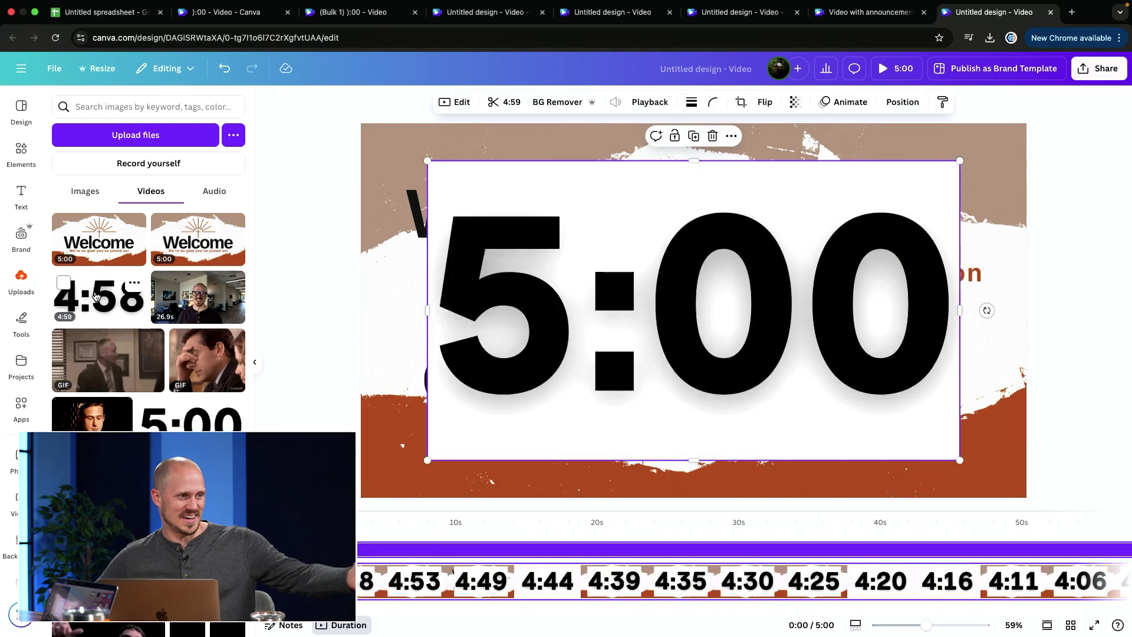
pyautogui.click(552, 103)
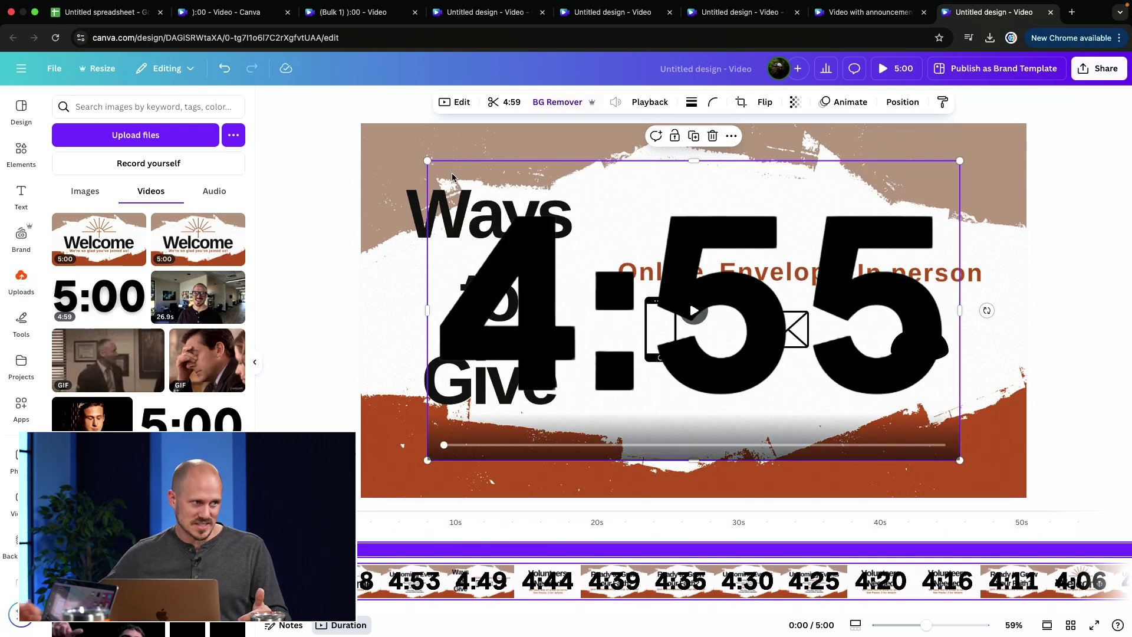
pyautogui.moveTo(427, 160); pyautogui.dragTo(905, 419)
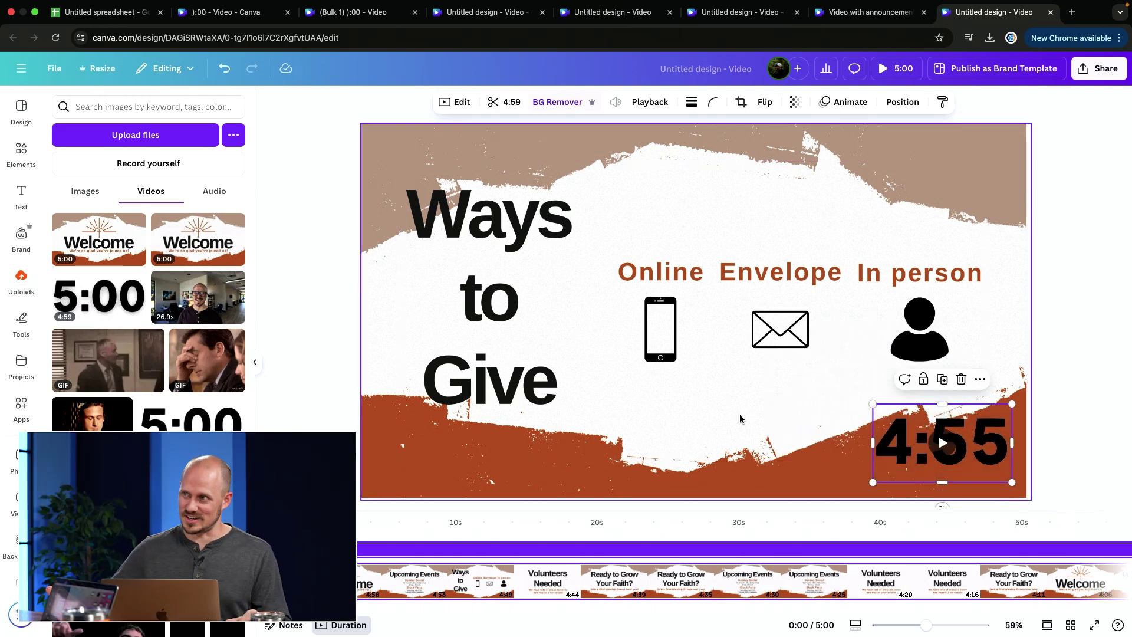